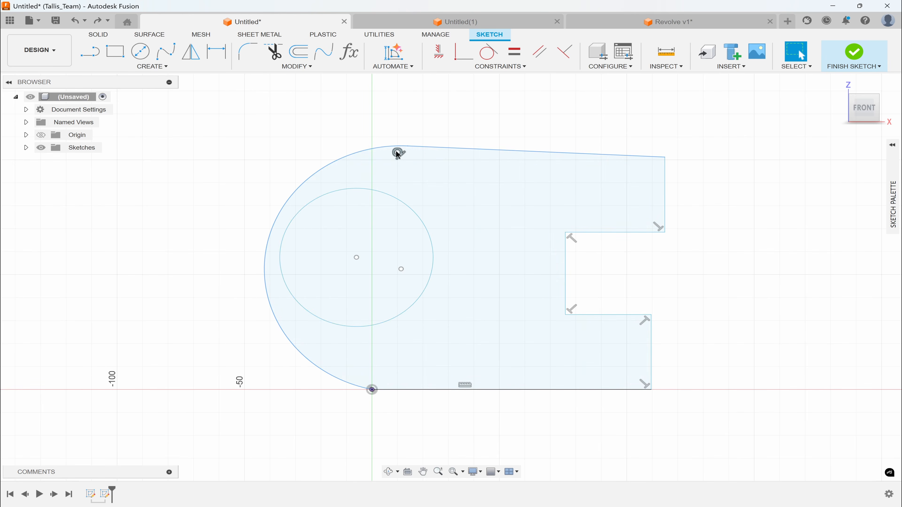
{"action": "left_click", "coordinate": [409, 185]}
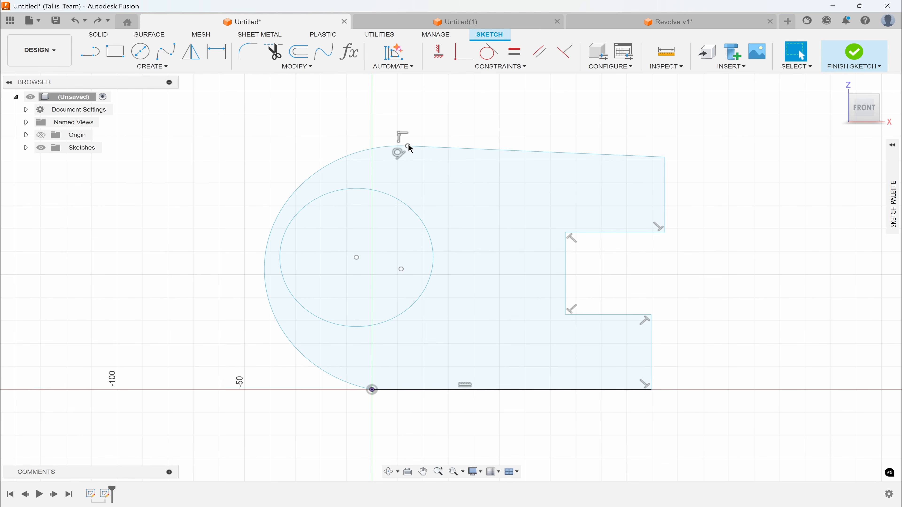
{"action": "left_click", "coordinate": [372, 390]}
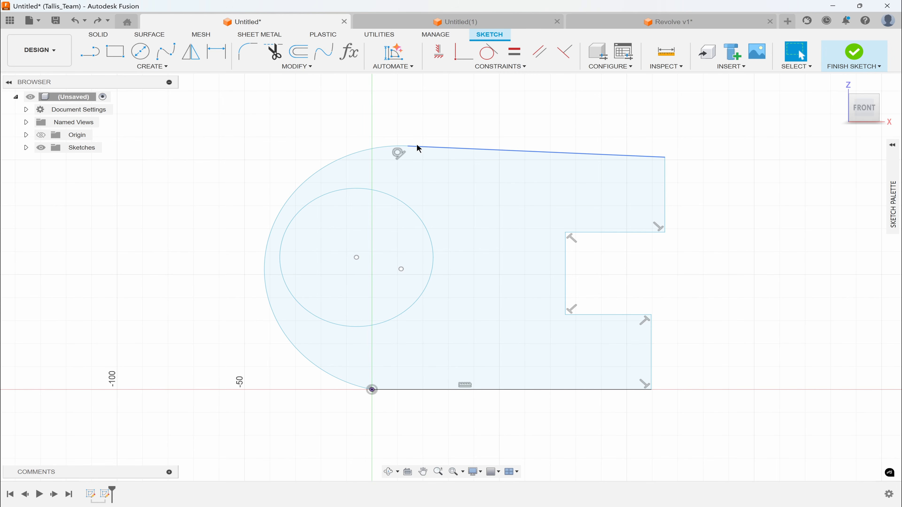
{"action": "left_click", "coordinate": [377, 170]}
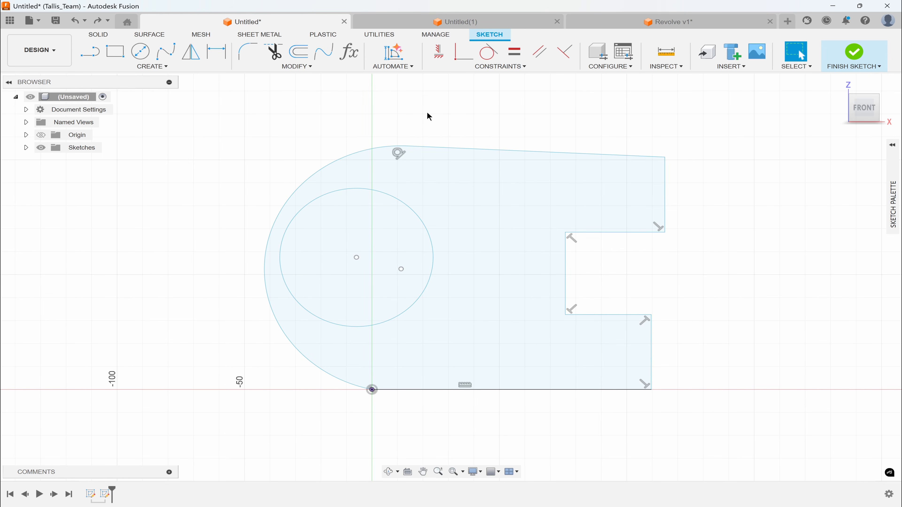
Step: Constrain the sloped upper line to horizontal, and align its endpoint on the arc vertically with the origin
{"action": "left_click", "coordinate": [438, 52]}
{"action": "left_click", "coordinate": [486, 148]}
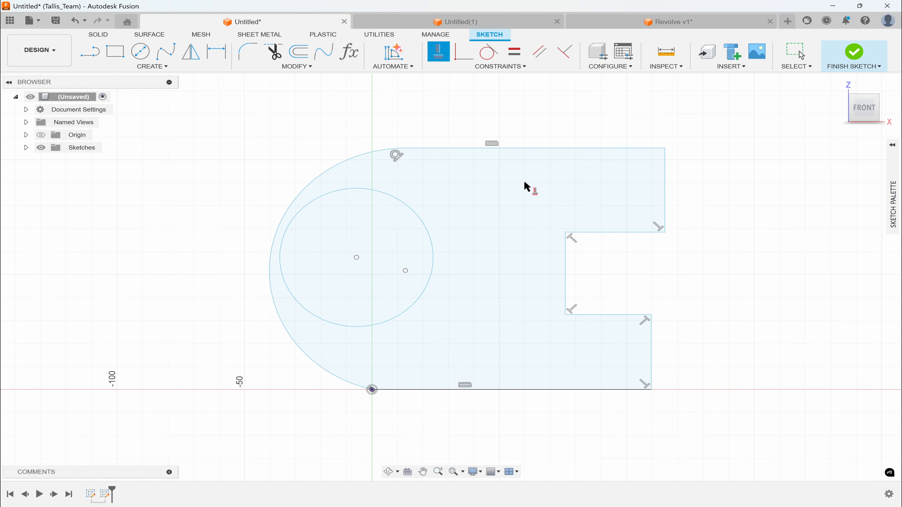
{"action": "left_click", "coordinate": [405, 149]}
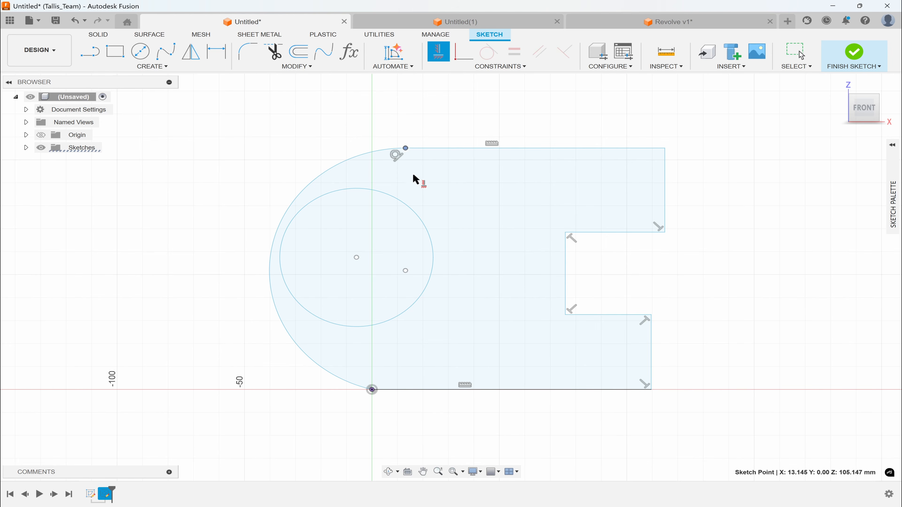
{"action": "left_click", "coordinate": [372, 389]}
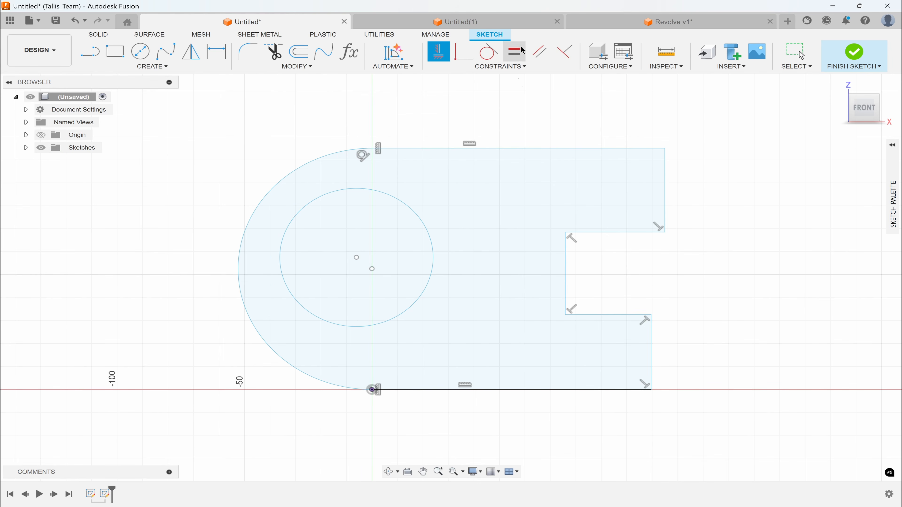
Step: Apply a Collinear constraint between the upper and lower right-hand vertical edges beside the notch
{"action": "left_click", "coordinate": [504, 67]}
{"action": "left_click", "coordinate": [461, 172]}
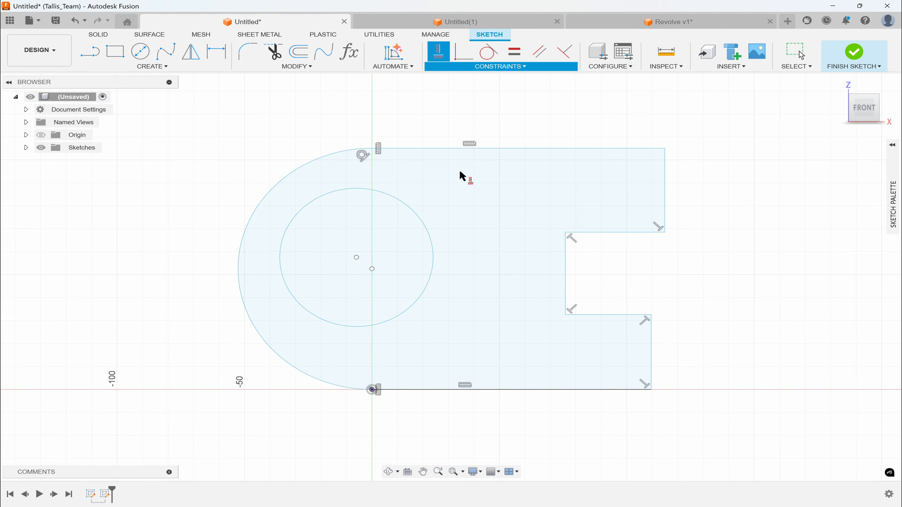
{"action": "left_click", "coordinate": [665, 194]}
{"action": "left_click", "coordinate": [652, 336]}
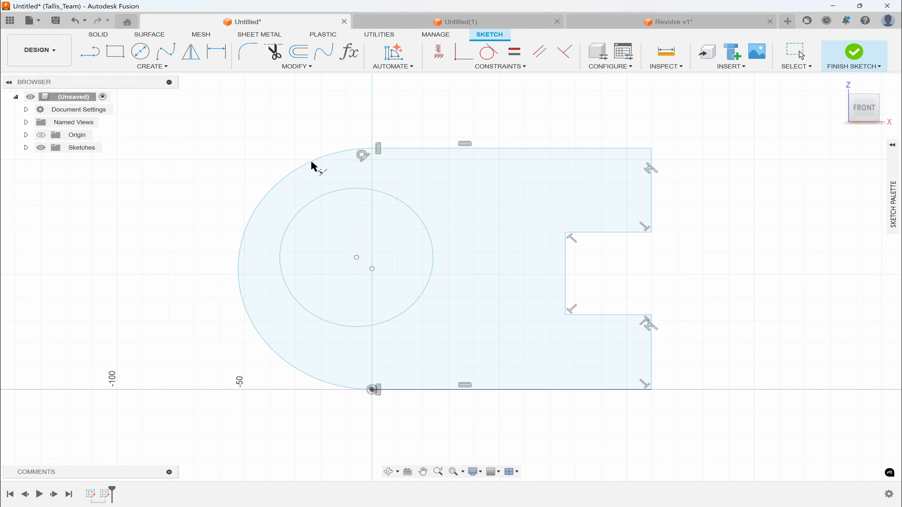
Step: Make the inner circle concentric with the large outer arc, and expand the Sketches folder
{"action": "left_click", "coordinate": [528, 69]}
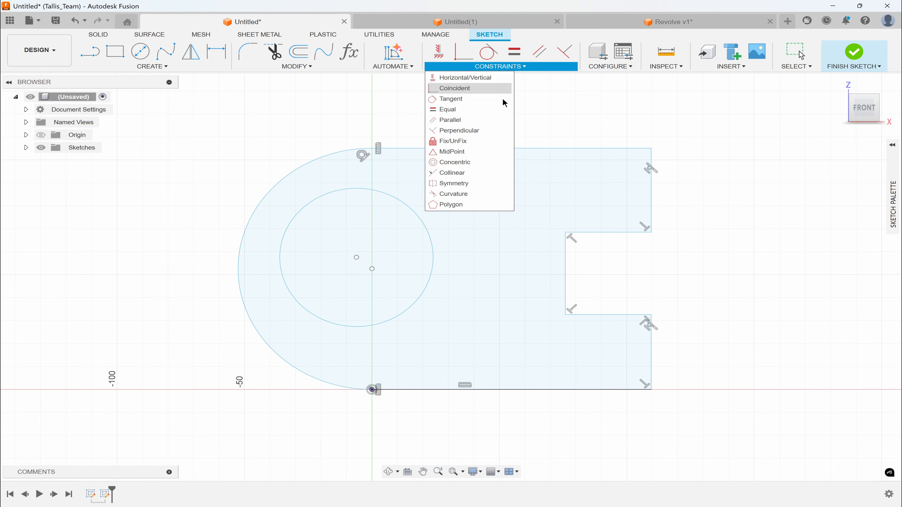
{"action": "left_click", "coordinate": [458, 162]}
{"action": "left_click", "coordinate": [313, 200]}
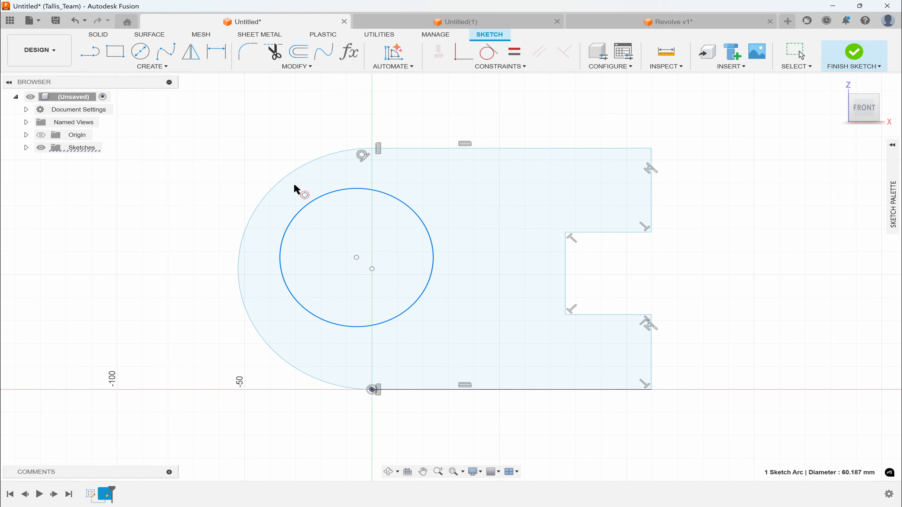
{"action": "left_click", "coordinate": [277, 176]}
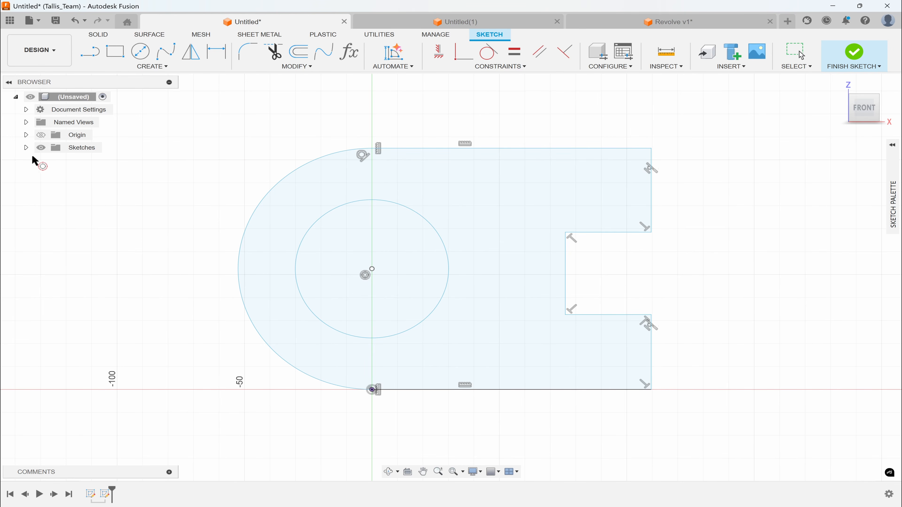
{"action": "left_click", "coordinate": [26, 148]}
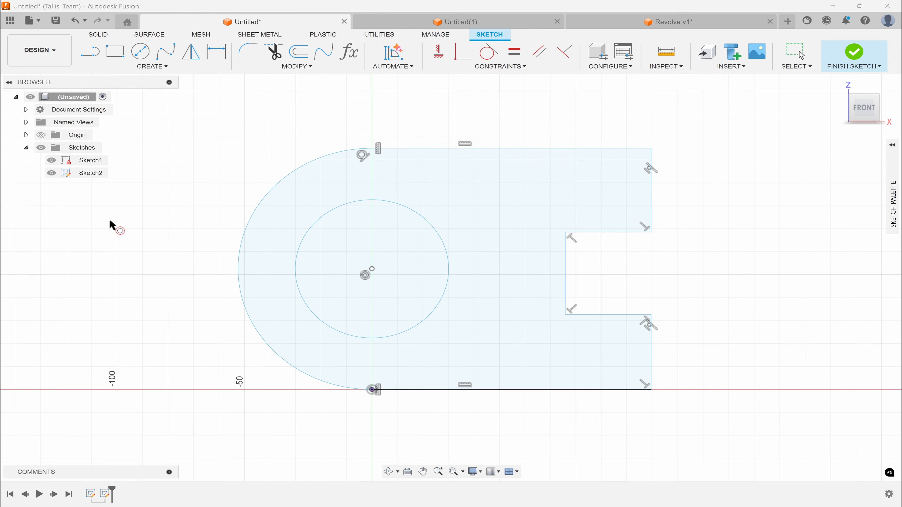
Step: Dimension the vertical edge above the notch at its existing length, and undo that dimension
{"action": "left_click", "coordinate": [217, 53]}
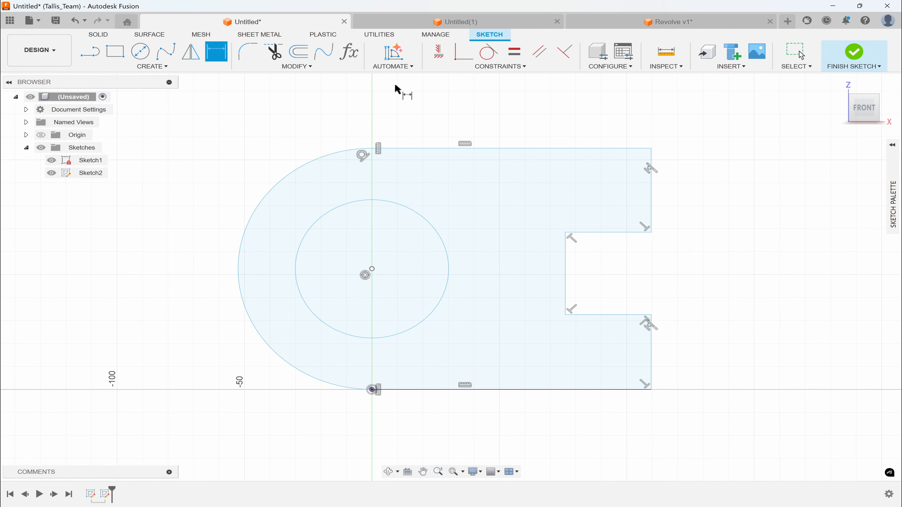
{"action": "left_click", "coordinate": [654, 193]}
{"action": "left_click", "coordinate": [691, 187]}
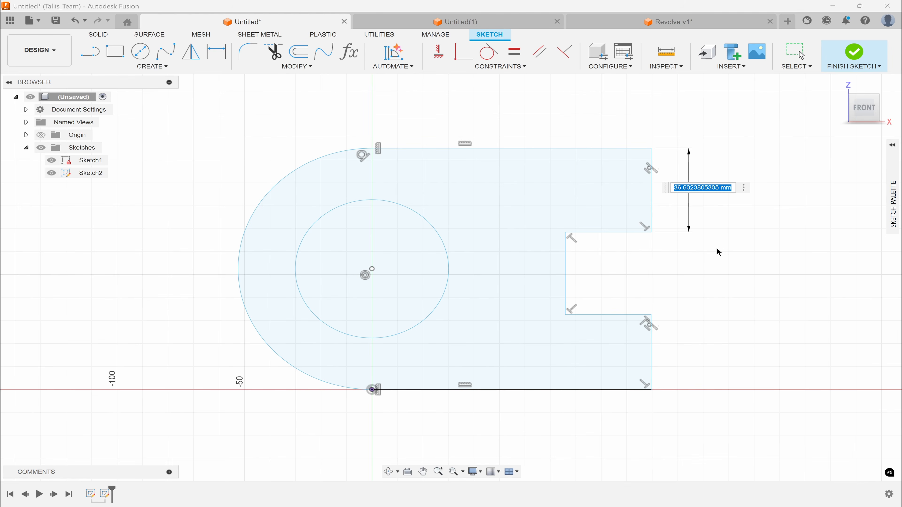
{"action": "key", "text": "Return"}
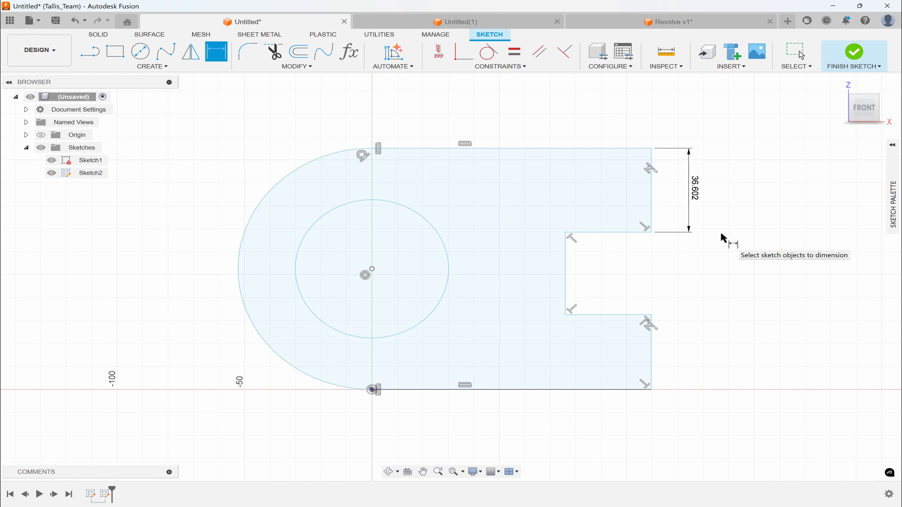
{"action": "key", "text": "Escape"}
{"action": "key", "text": "ctrl+z"}
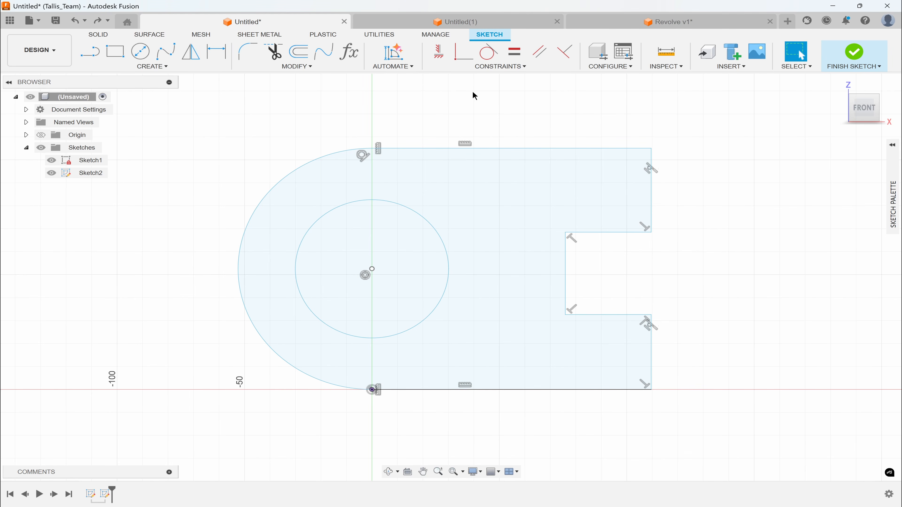
Step: Run AutoConstrain on the sketch and compare the dimension layouts of Result 1 and Result 2
{"action": "left_click", "coordinate": [391, 59]}
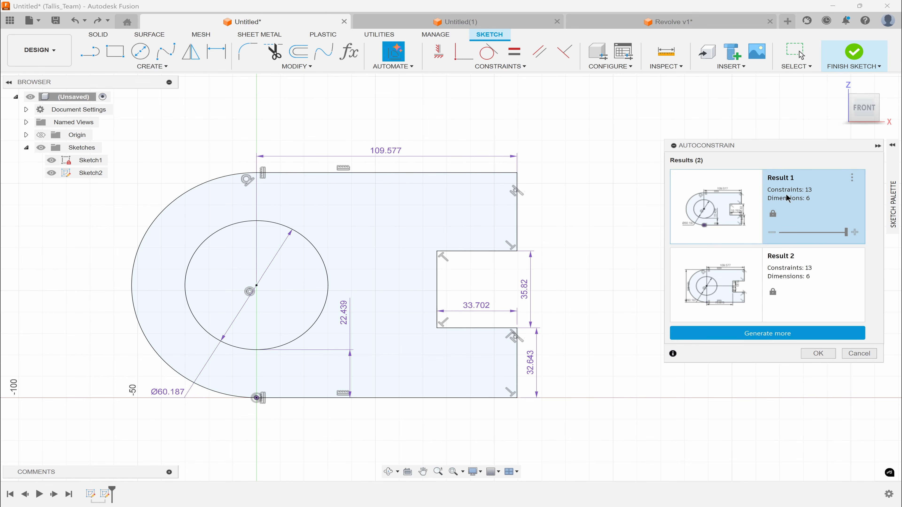
{"action": "mouse_move", "coordinate": [787, 198]}
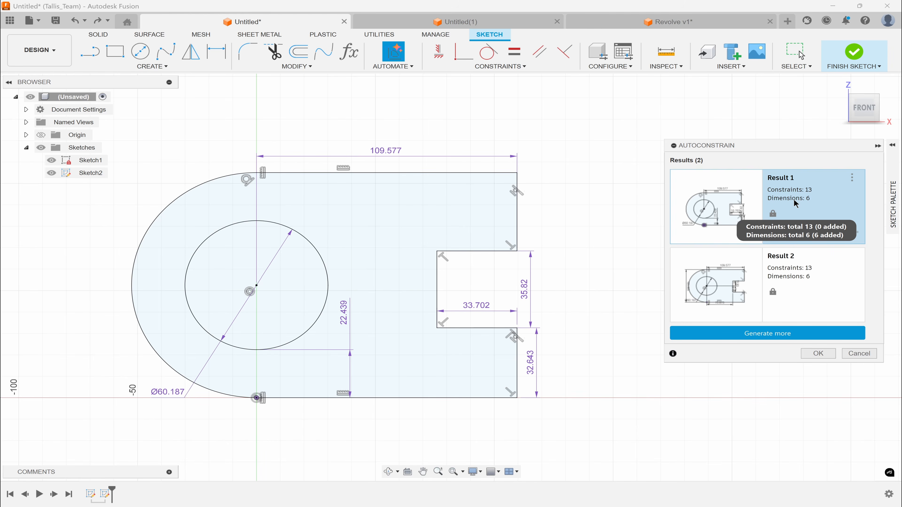
{"action": "left_click", "coordinate": [715, 288]}
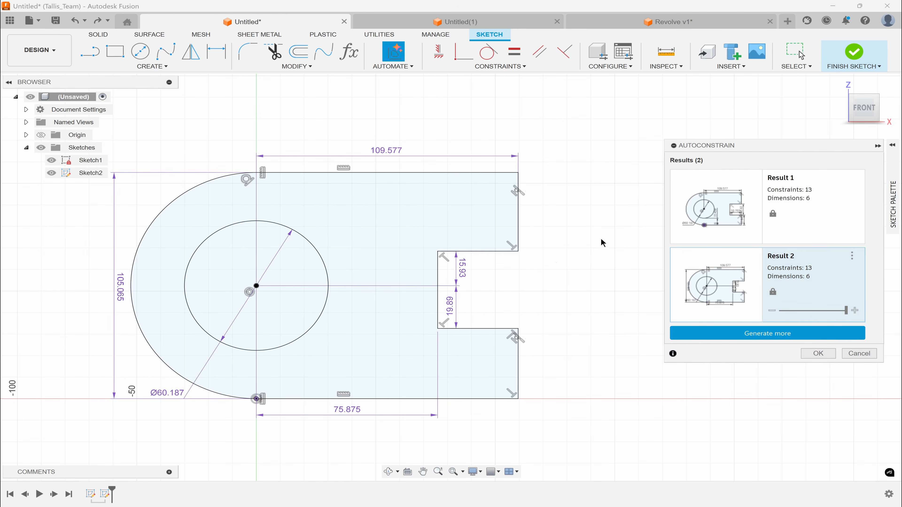
{"action": "left_click", "coordinate": [718, 206]}
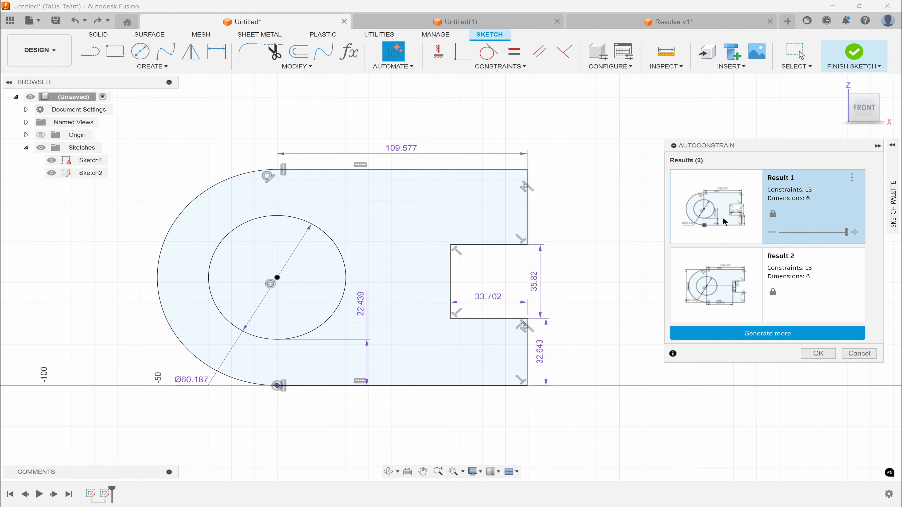
{"action": "left_click", "coordinate": [718, 281]}
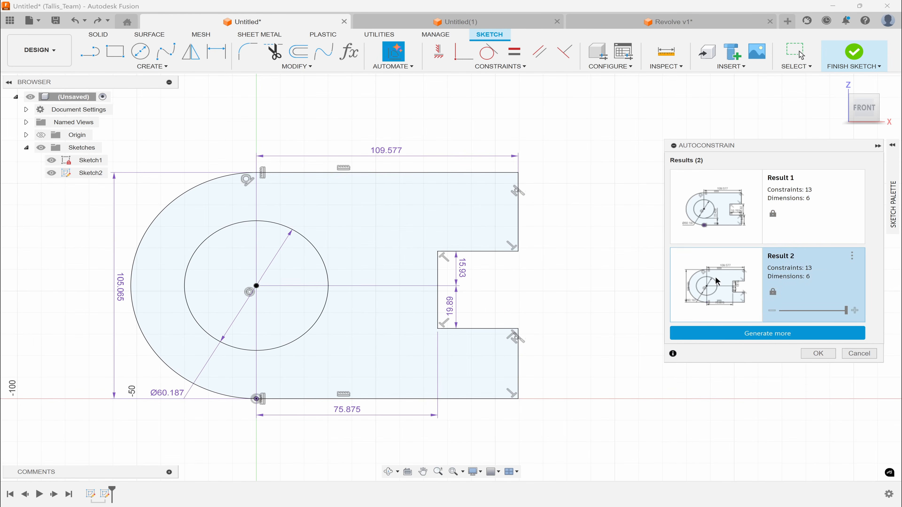
Step: Generate more AutoConstrain results and preview Results 3, 4 and 5 on the sketch
{"action": "left_click", "coordinate": [731, 335]}
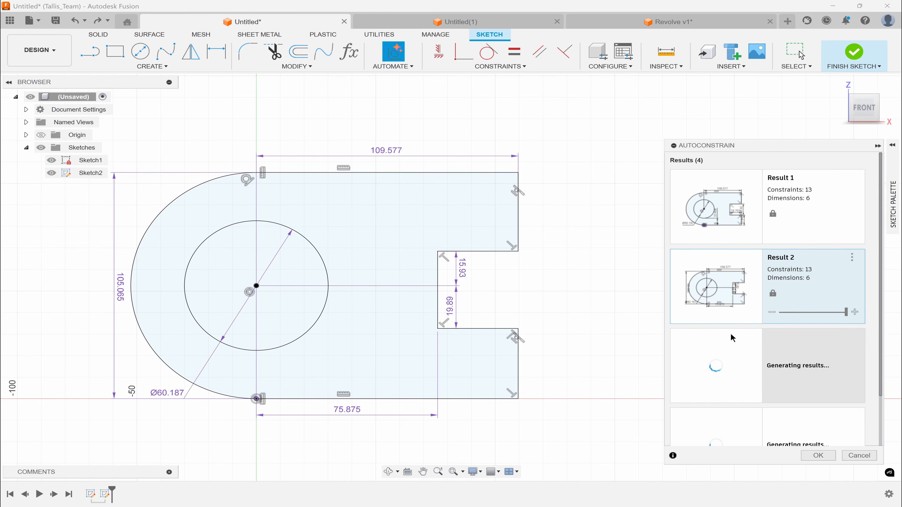
{"action": "left_click", "coordinate": [725, 368]}
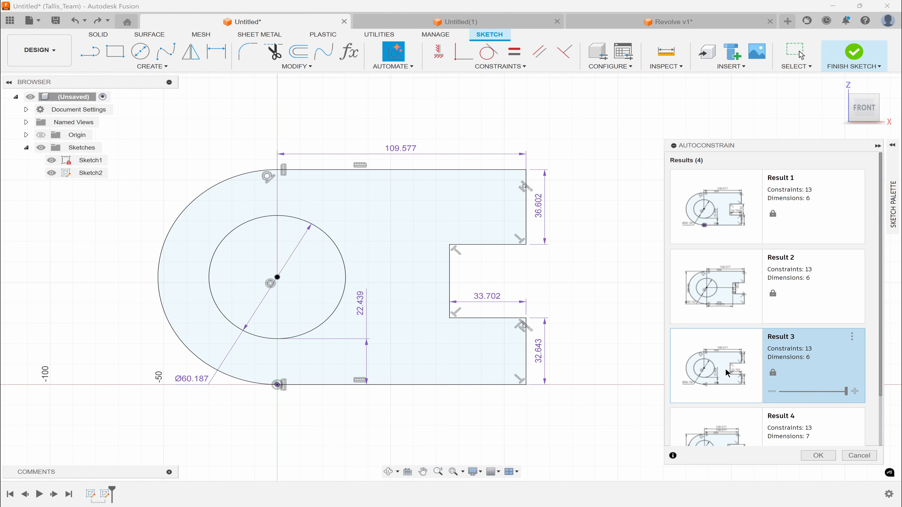
{"action": "left_click", "coordinate": [725, 421]}
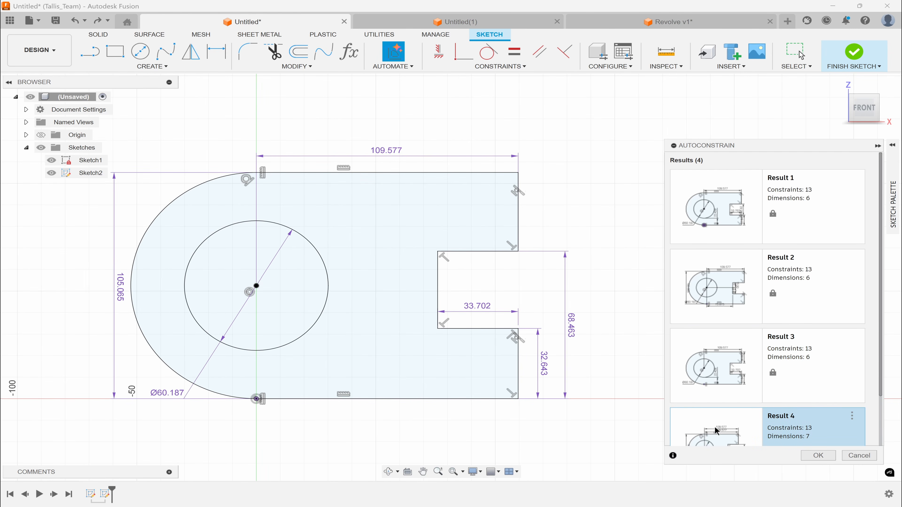
{"action": "scroll", "coordinate": [707, 444], "scroll_direction": "down", "scroll_amount": 3}
{"action": "left_click", "coordinate": [750, 439]}
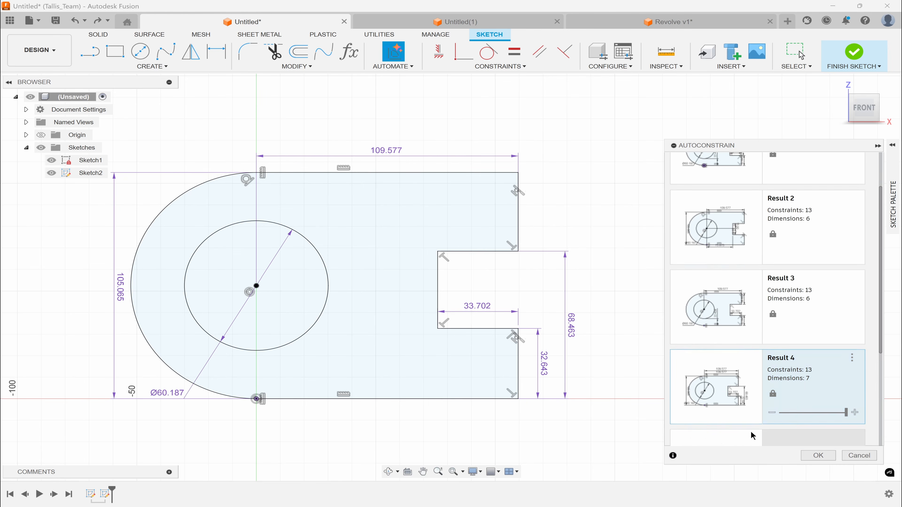
{"action": "left_click", "coordinate": [728, 398]}
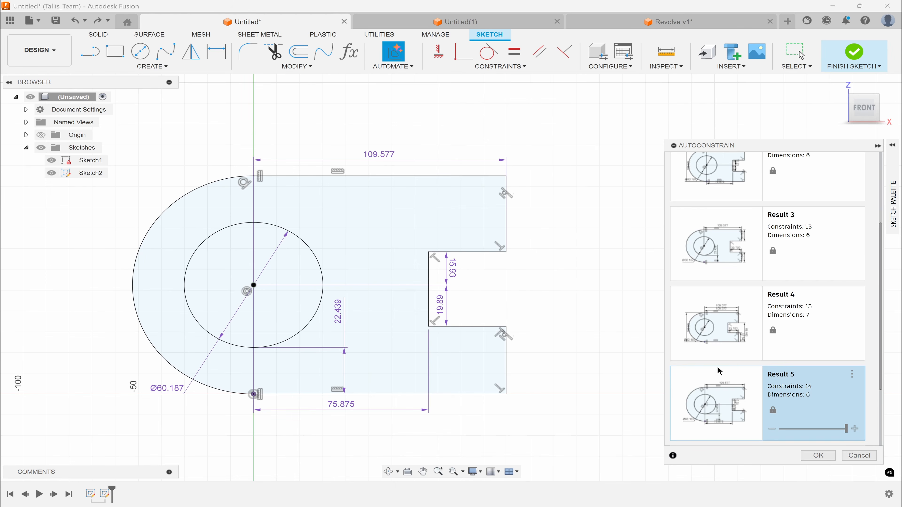
Step: Preview AutoConstrain Result 6, with the outer arc dimensioned by radius, and apply it to the sketch
{"action": "scroll", "coordinate": [733, 380], "scroll_direction": "down", "scroll_amount": 2}
{"action": "left_click", "coordinate": [723, 413]}
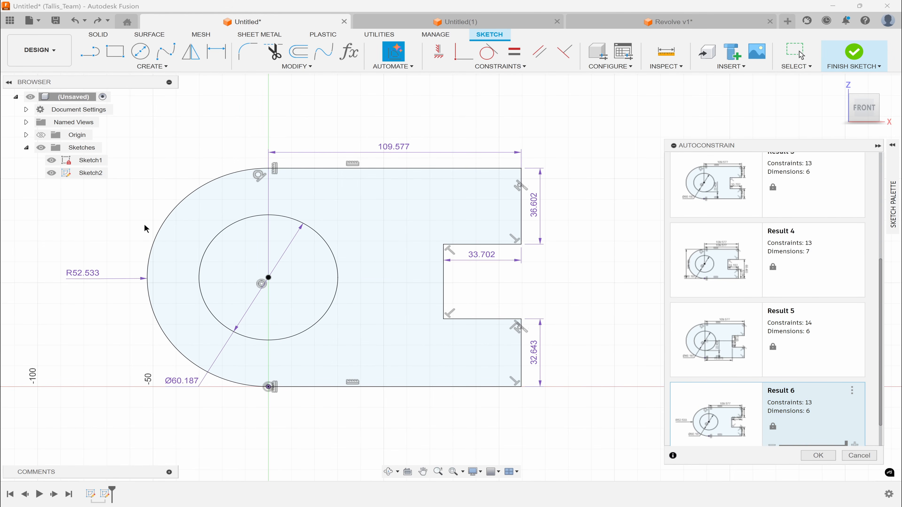
{"action": "left_click", "coordinate": [728, 265]}
{"action": "left_click", "coordinate": [817, 456]}
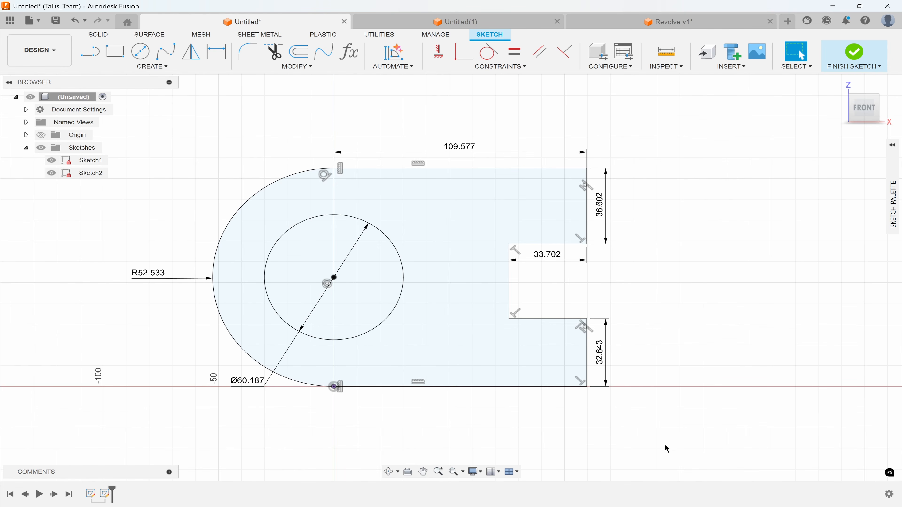
Step: Set the length of the vertical edge below the notch to 35 mm
{"action": "double_click", "coordinate": [602, 352]}
{"action": "type", "text": "35"}
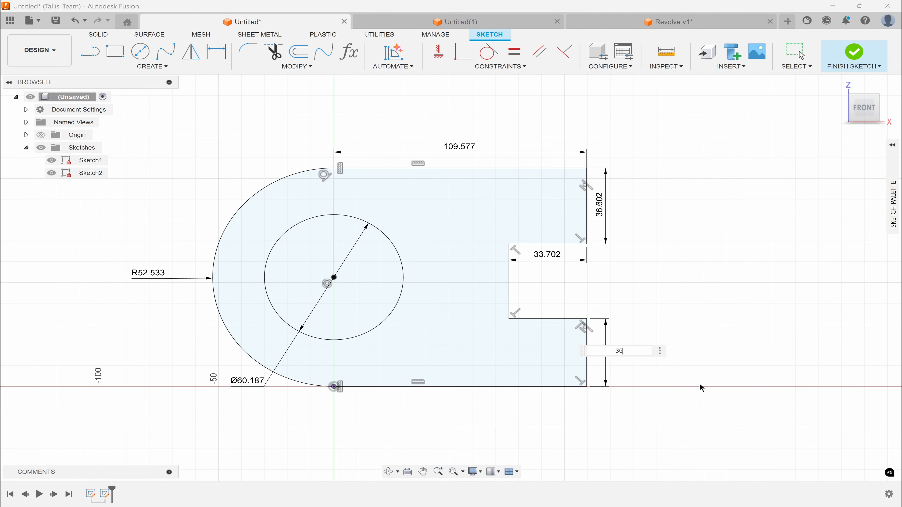
{"action": "key", "text": "Return"}
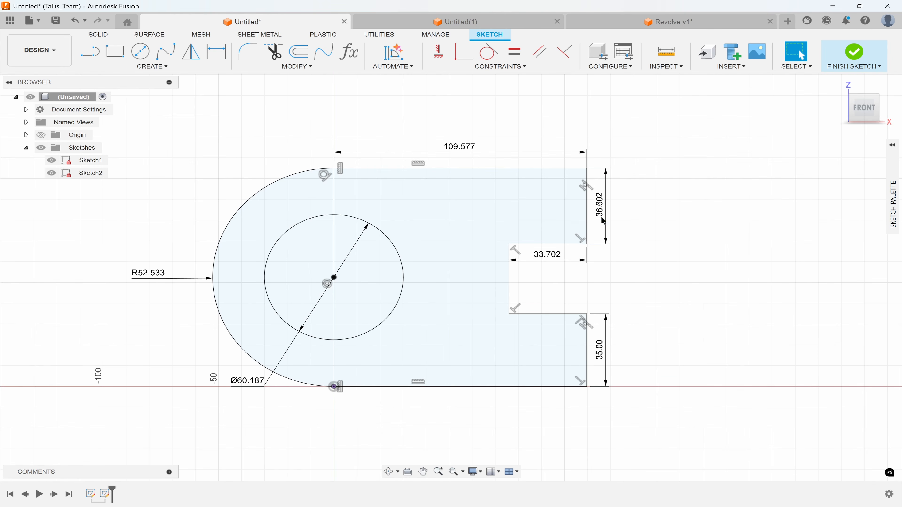
Step: Link the length of the vertical edge above the notch to the lower edge's dimension, d3
{"action": "double_click", "coordinate": [601, 205]}
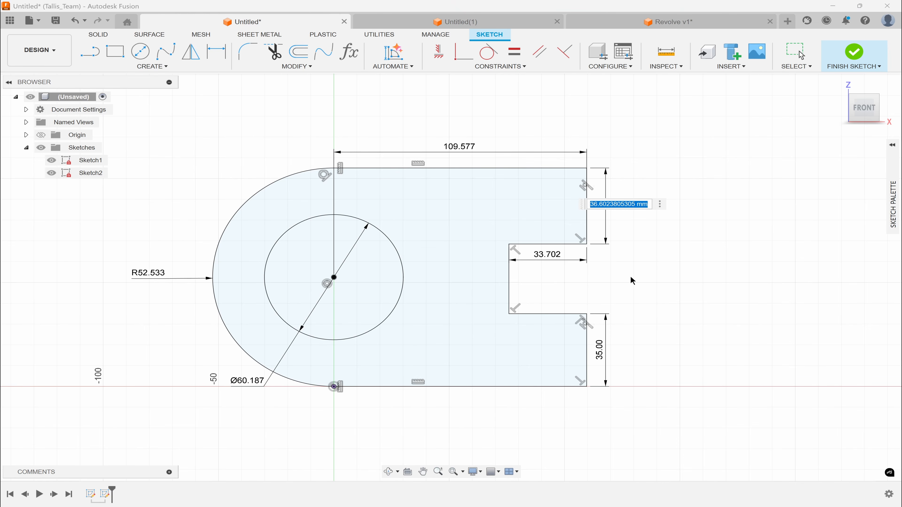
{"action": "type", "text": "d3"}
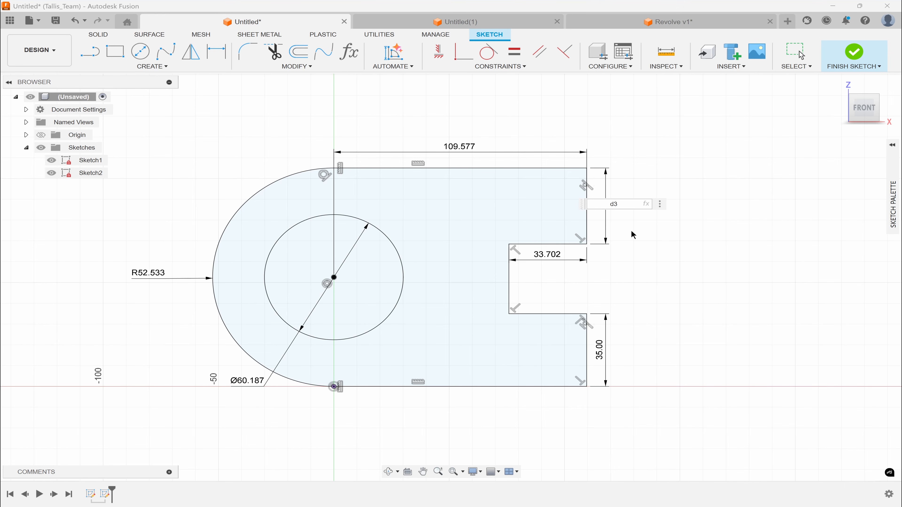
{"action": "key", "text": "Return"}
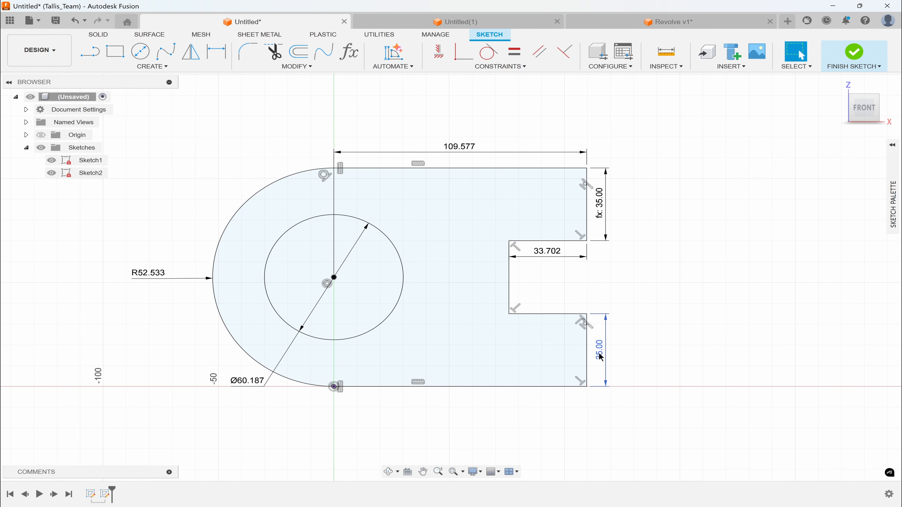
Step: Set the length of the vertical edge below the notch to 30 mm
{"action": "double_click", "coordinate": [610, 352]}
{"action": "type", "text": "30"}
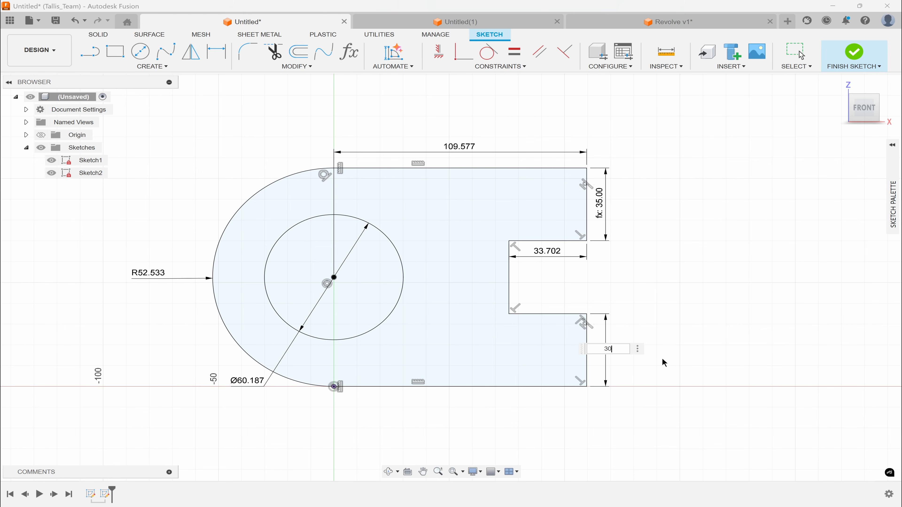
{"action": "key", "text": "Return"}
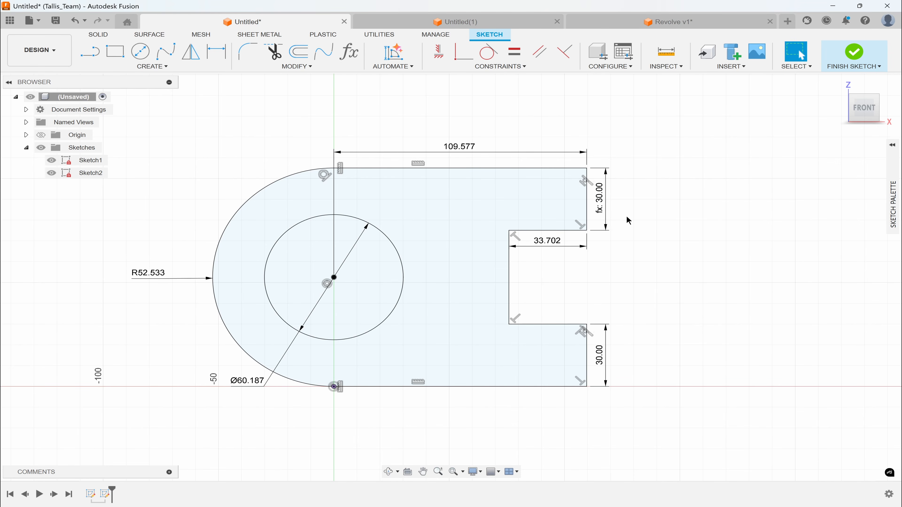
Step: Set the notch depth to 35 mm and the inner circle's diameter to 60 mm
{"action": "double_click", "coordinate": [540, 245]}
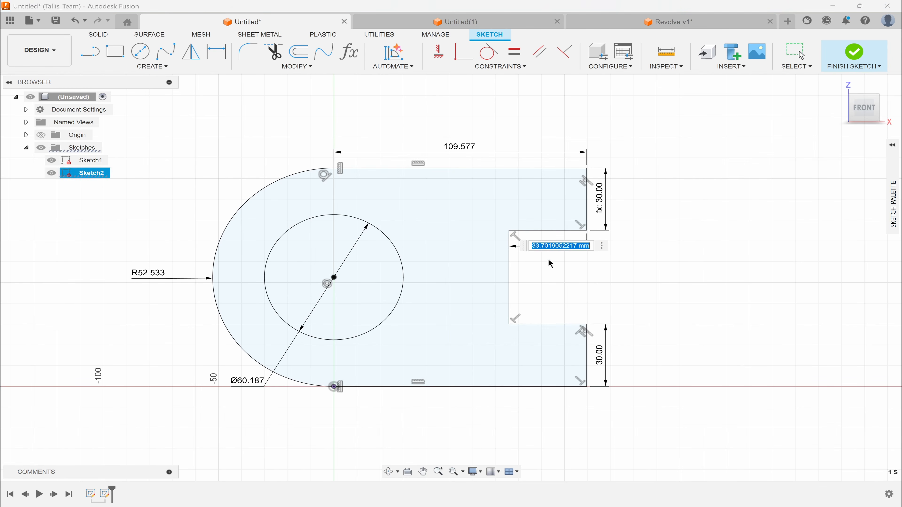
{"action": "type", "text": "35"}
{"action": "key", "text": "Return"}
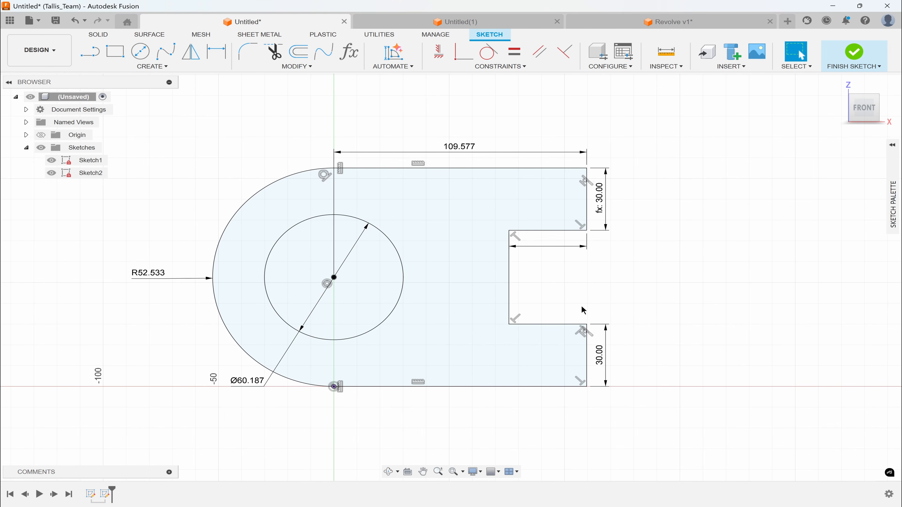
{"action": "left_click", "coordinate": [495, 359]}
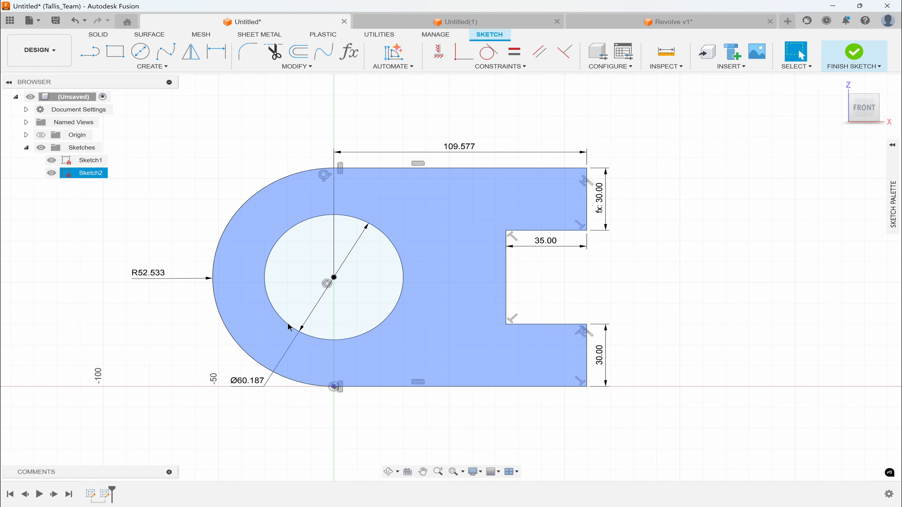
{"action": "double_click", "coordinate": [243, 384]}
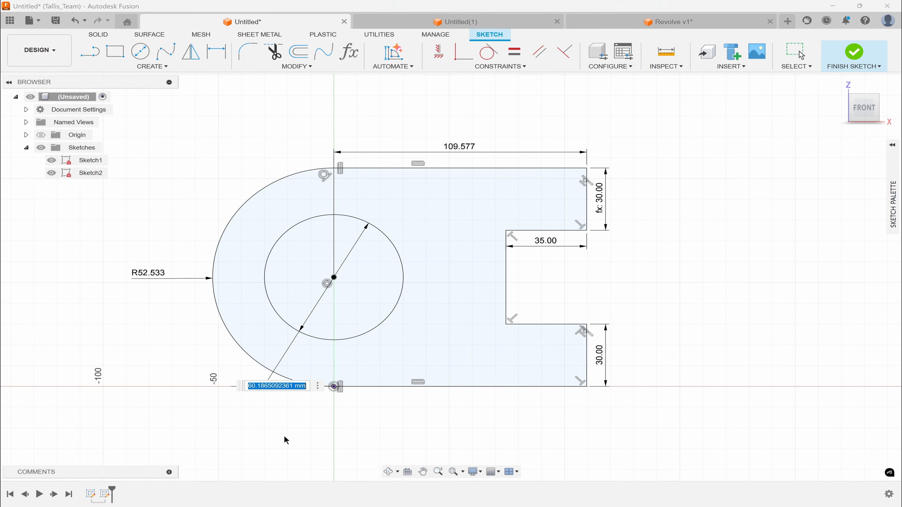
{"action": "type", "text": "60"}
{"action": "key", "text": "Return"}
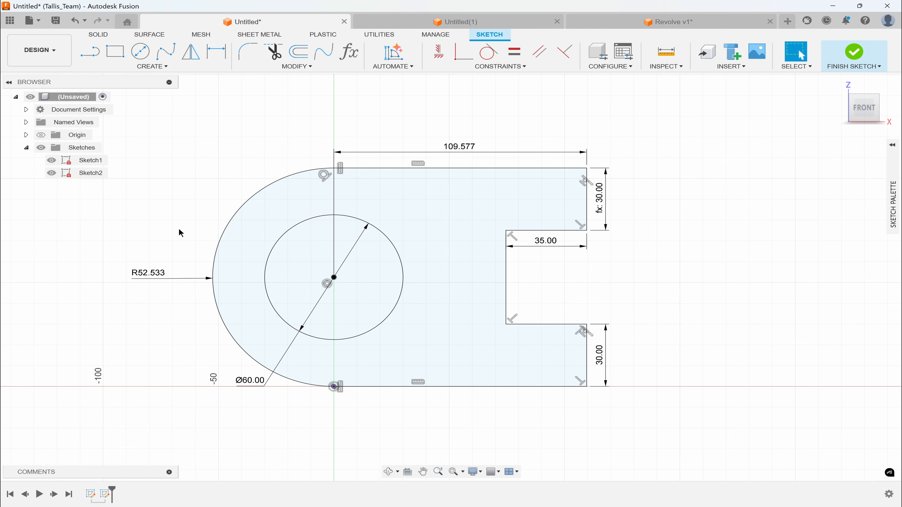
Step: Set the outer arc's radius to 50 mm and the horizontal length from its centre to the notched end to 100 mm
{"action": "double_click", "coordinate": [147, 278]}
{"action": "type", "text": "50"}
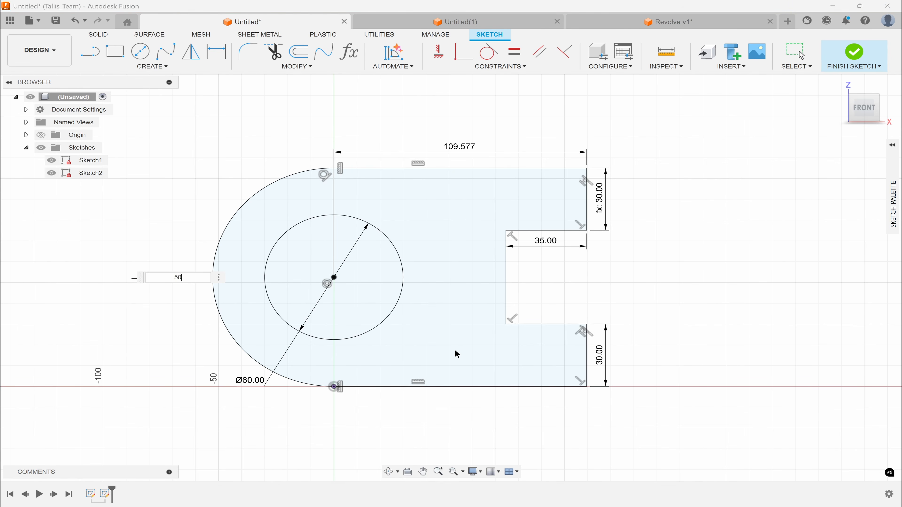
{"action": "key", "text": "Return"}
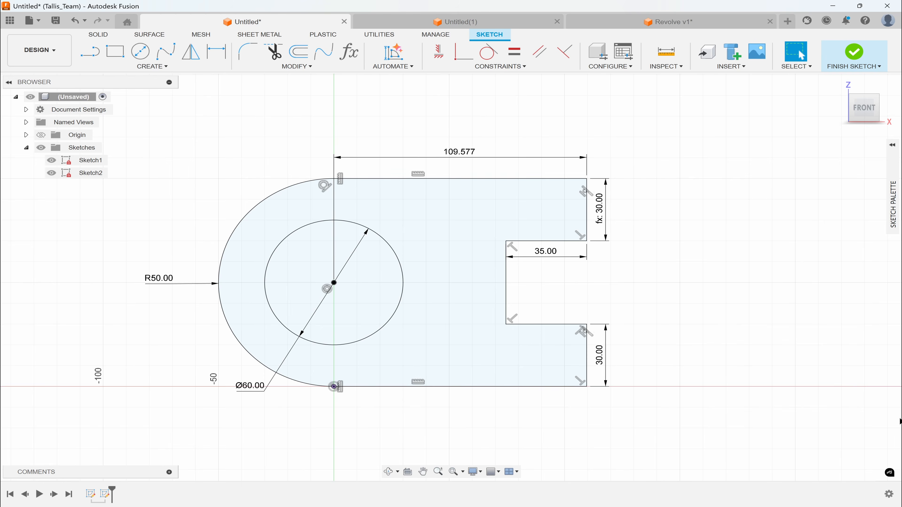
{"action": "double_click", "coordinate": [457, 155]}
{"action": "type", "text": "100"}
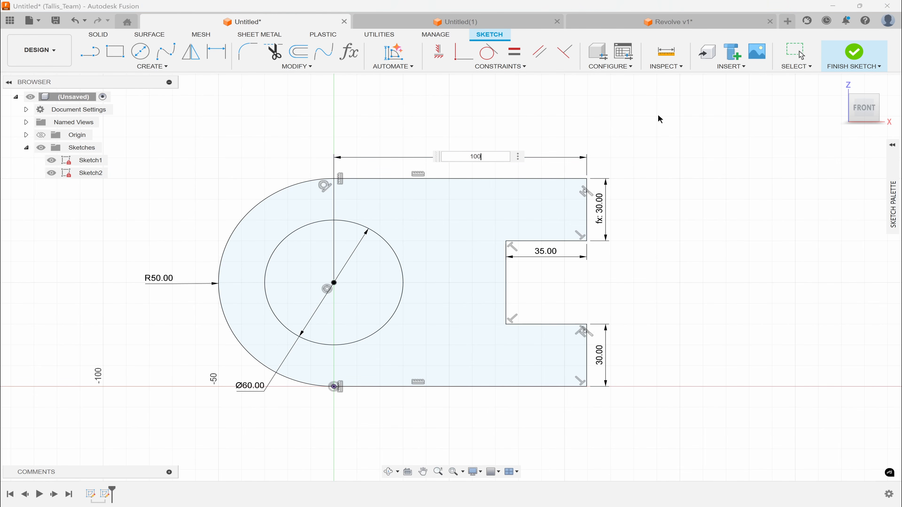
{"action": "key", "text": "Return"}
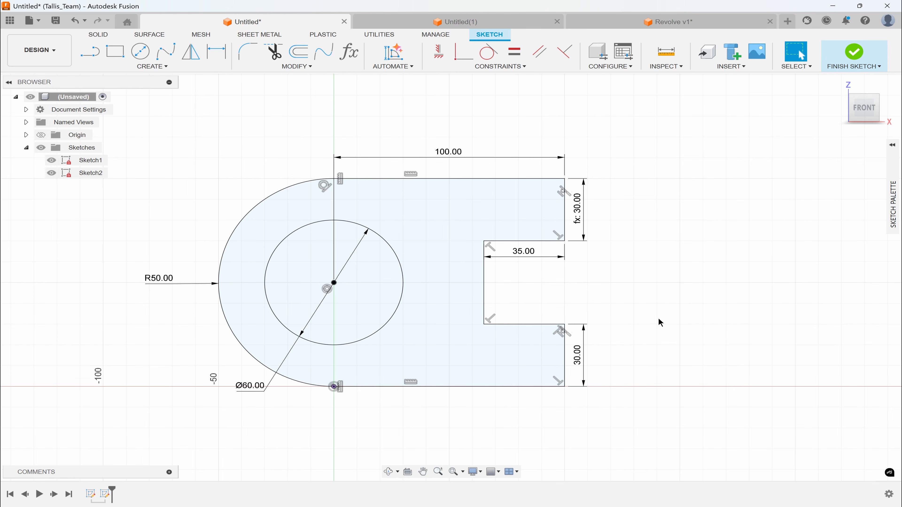
Step: Switch to the empty Untitled(1) design and start a sketch on the front plane
{"action": "left_click", "coordinate": [443, 22]}
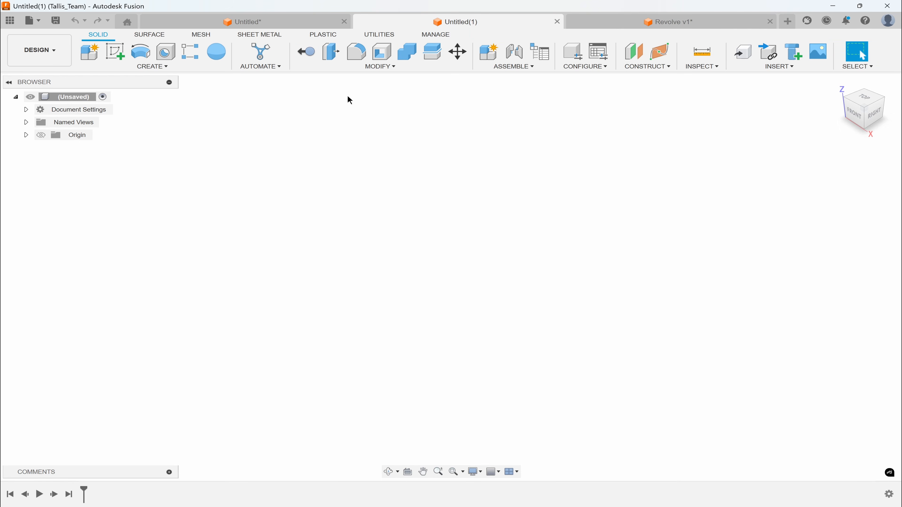
{"action": "left_click", "coordinate": [119, 53]}
{"action": "left_click", "coordinate": [469, 249]}
{"action": "middle_click_drag", "start_coordinate": [441, 219], "coordinate": [310, 260]}
Step: Draw a closed, twice-bent arm profile of eight lines from the origin, about 200 mm wide and 154 mm high, with a horizontal base edge
{"action": "left_click", "coordinate": [90, 52]}
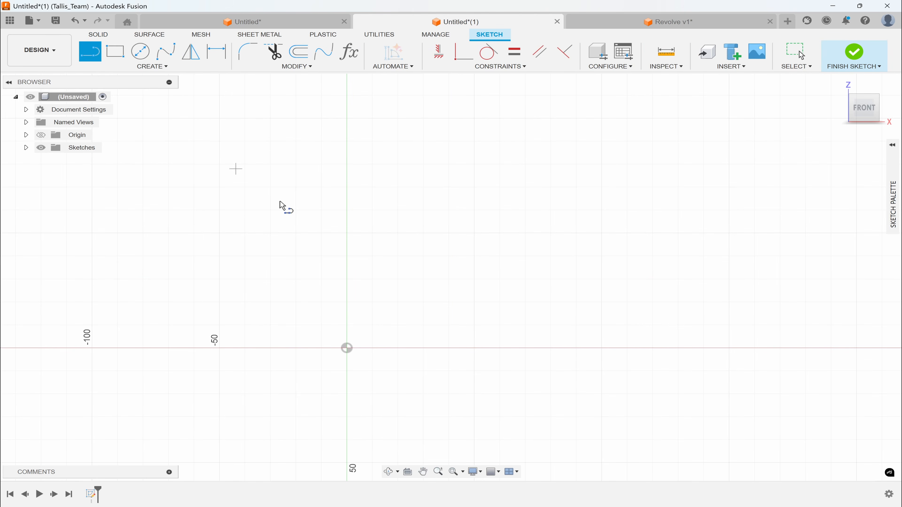
{"action": "left_click", "coordinate": [346, 348]}
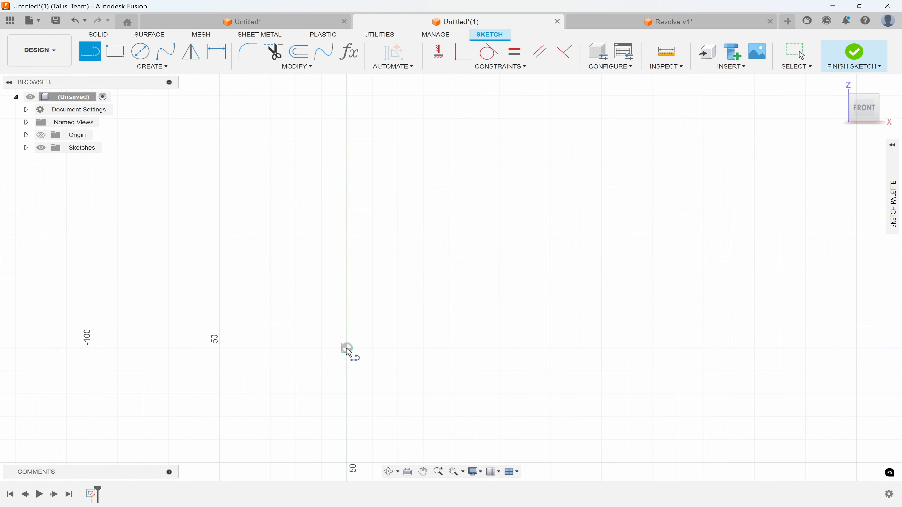
{"action": "left_click", "coordinate": [709, 348]}
{"action": "left_click", "coordinate": [718, 281]}
{"action": "left_click", "coordinate": [415, 275]}
{"action": "left_click", "coordinate": [287, 157]}
{"action": "middle_click_drag", "start_coordinate": [299, 168], "coordinate": [308, 281]}
{"action": "left_click", "coordinate": [422, 154]}
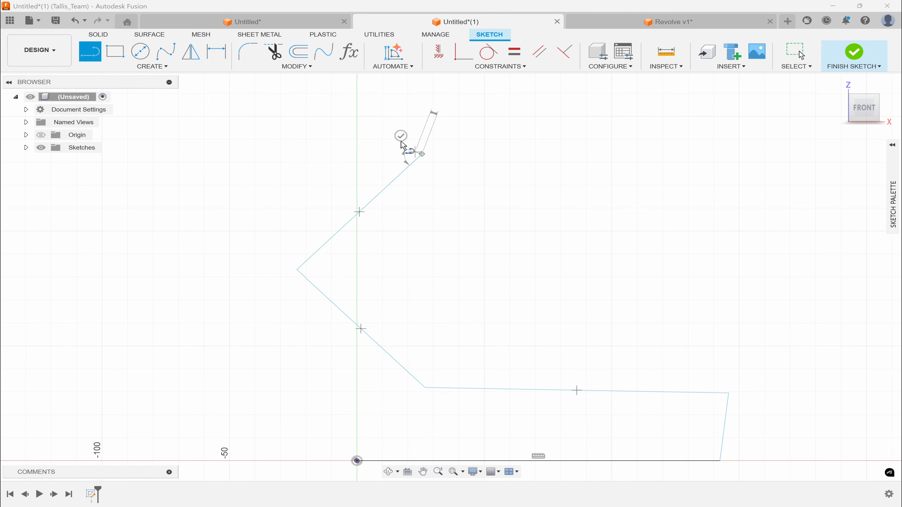
{"action": "left_click", "coordinate": [356, 108]}
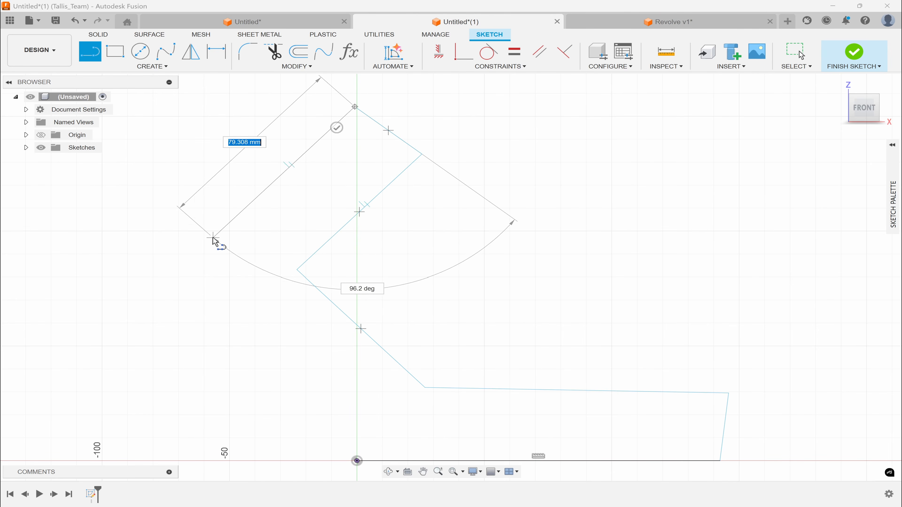
{"action": "left_click", "coordinate": [221, 257]}
{"action": "middle_click_drag", "start_coordinate": [317, 432], "coordinate": [334, 342]}
{"action": "left_click", "coordinate": [375, 373]}
{"action": "scroll", "coordinate": [576, 310], "scroll_direction": "down", "scroll_amount": 3}
{"action": "middle_click_drag", "start_coordinate": [564, 250], "coordinate": [475, 246]}
{"action": "scroll", "coordinate": [439, 231], "scroll_direction": "up", "scroll_amount": 2}
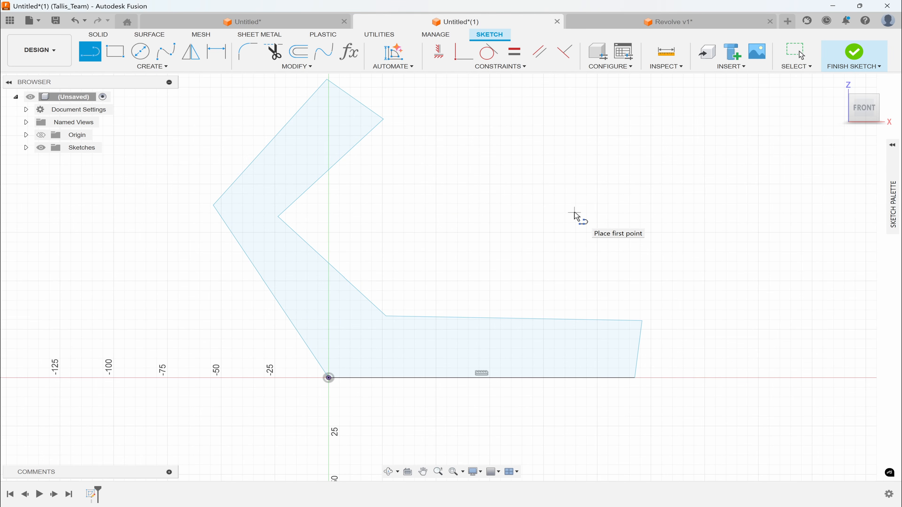
Step: Preview AutoConstrain Results 1 and 2 for the bent profile without applying either
{"action": "left_click", "coordinate": [27, 147]}
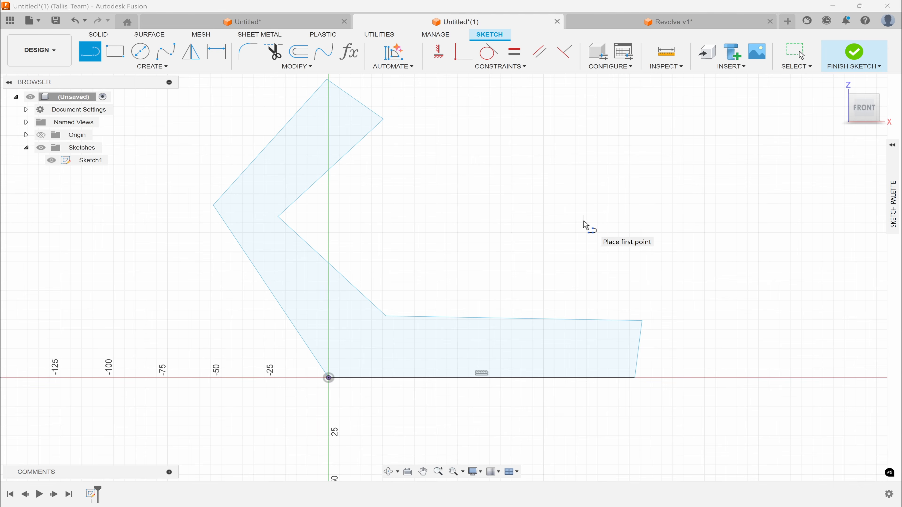
{"action": "scroll", "coordinate": [457, 200], "scroll_direction": "down", "scroll_amount": 2}
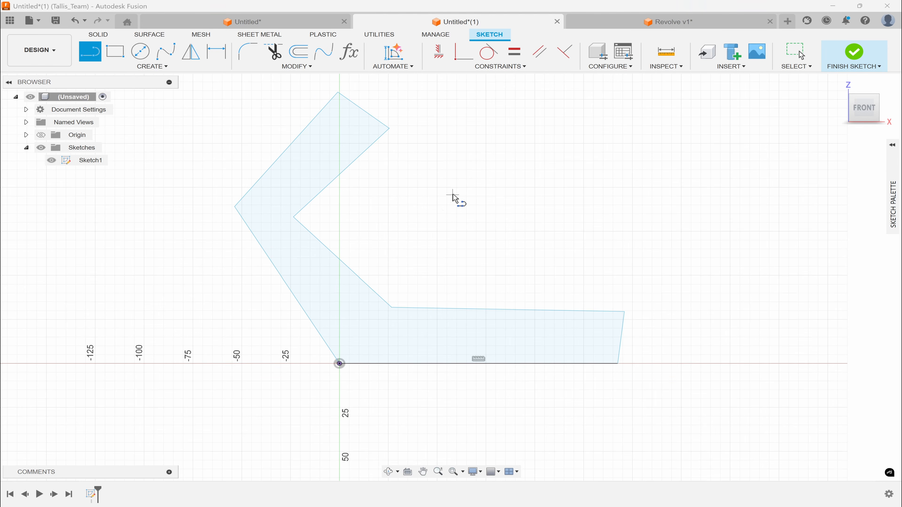
{"action": "left_click", "coordinate": [390, 59]}
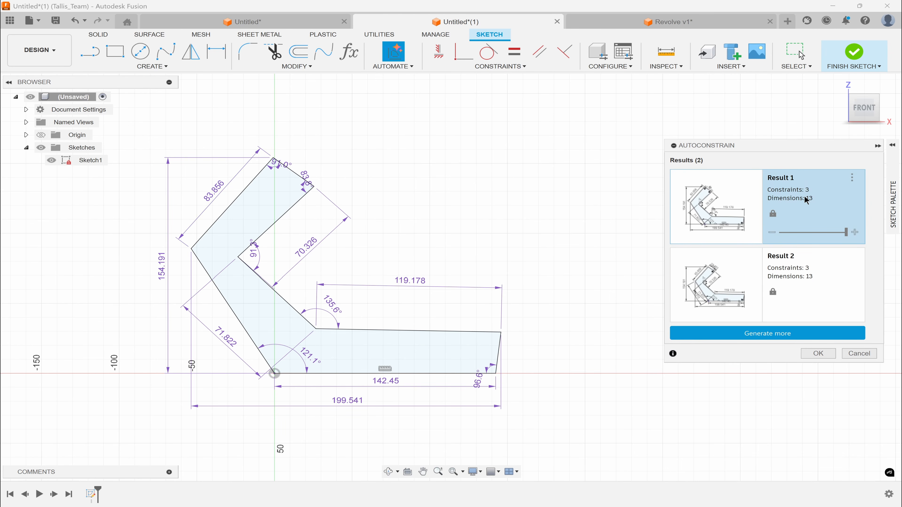
{"action": "mouse_move", "coordinate": [808, 198]}
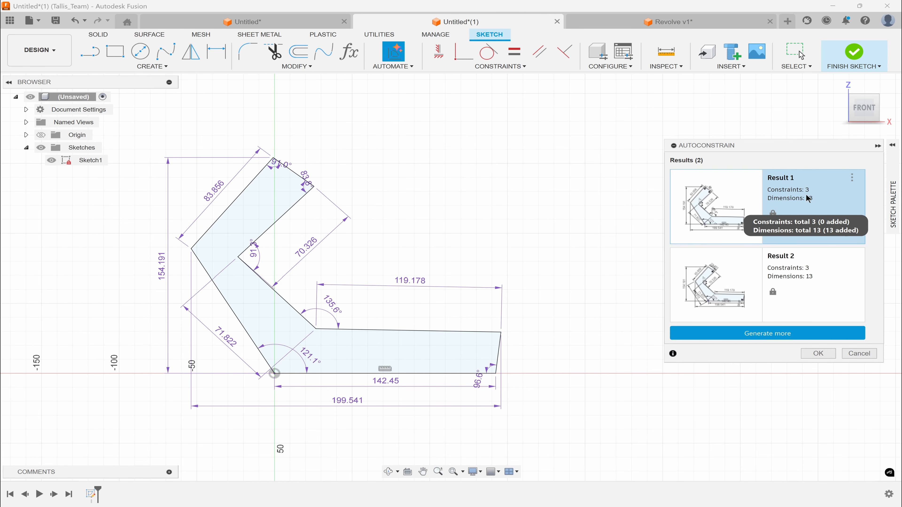
{"action": "left_click", "coordinate": [745, 284]}
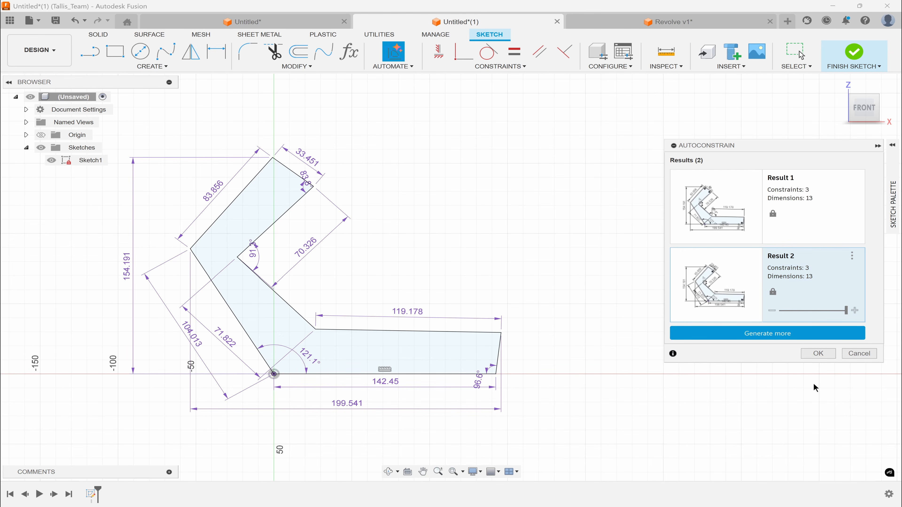
{"action": "left_click", "coordinate": [860, 355]}
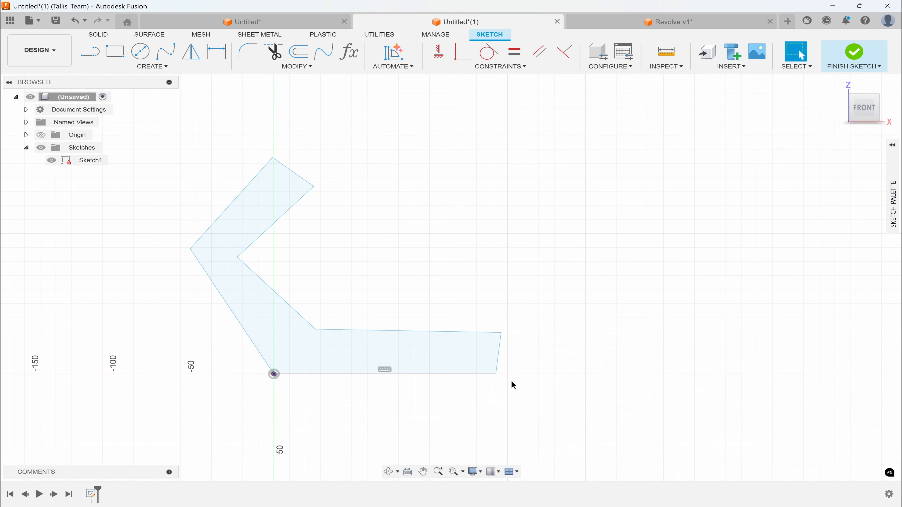
Step: Constrain the base section's short end edge vertical and make both outer corners of the upper arm perpendicular
{"action": "left_click", "coordinate": [439, 52]}
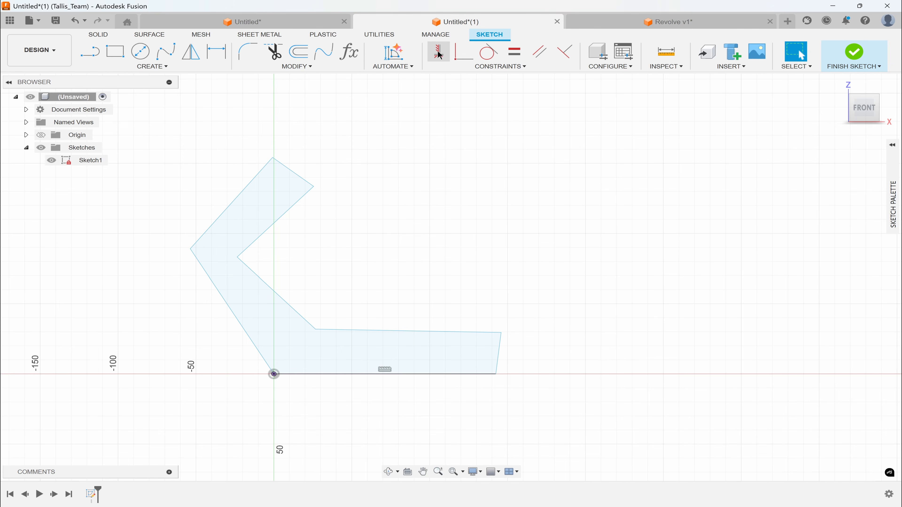
{"action": "left_click", "coordinate": [499, 355]}
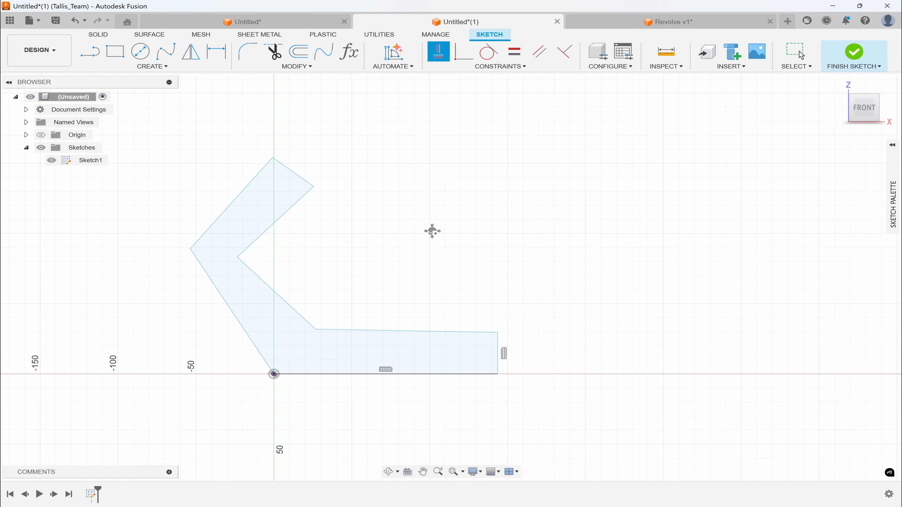
{"action": "middle_click_drag", "start_coordinate": [430, 232], "coordinate": [493, 222]}
{"action": "scroll", "coordinate": [496, 220], "scroll_direction": "up", "scroll_amount": 2}
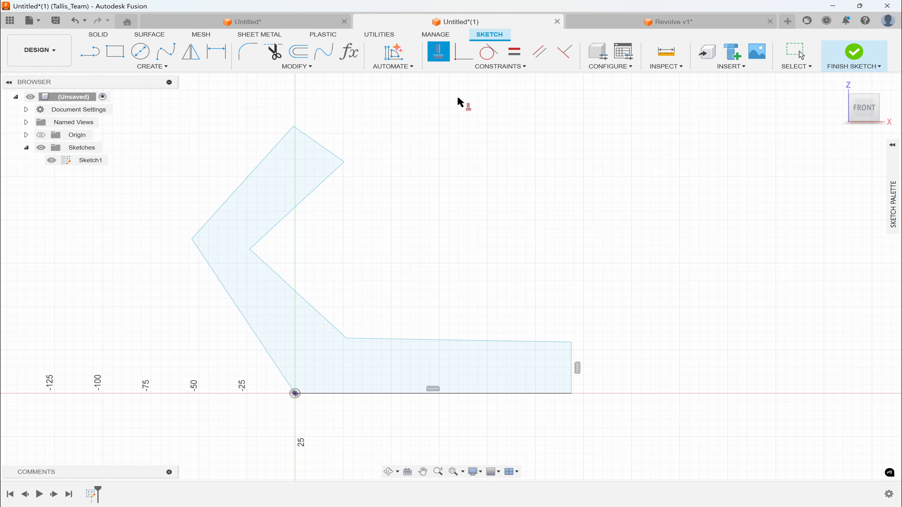
{"action": "left_click", "coordinate": [565, 53]}
{"action": "left_click", "coordinate": [275, 147]}
{"action": "left_click", "coordinate": [306, 135]}
{"action": "left_click", "coordinate": [200, 236]}
{"action": "left_click", "coordinate": [204, 254]}
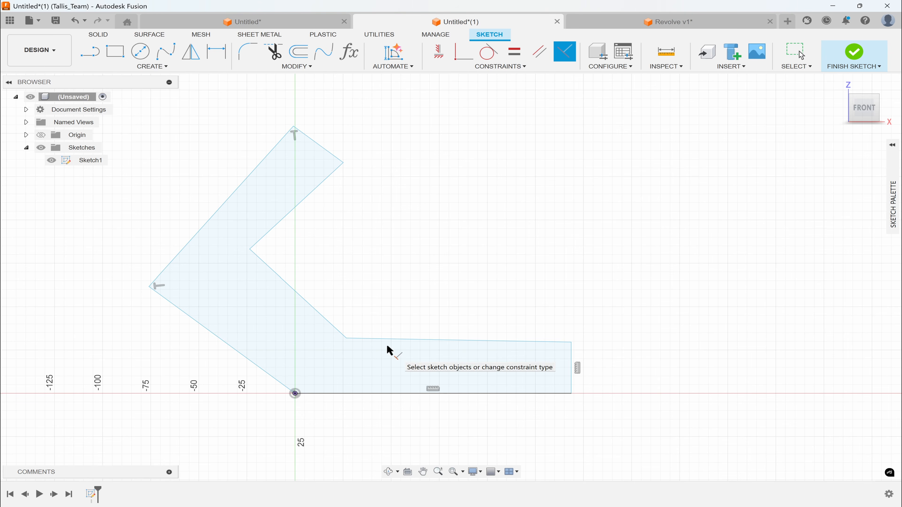
Step: Make the opposing long edges of the upper arm, the middle section and the base section parallel to each other
{"action": "left_click", "coordinate": [540, 52]}
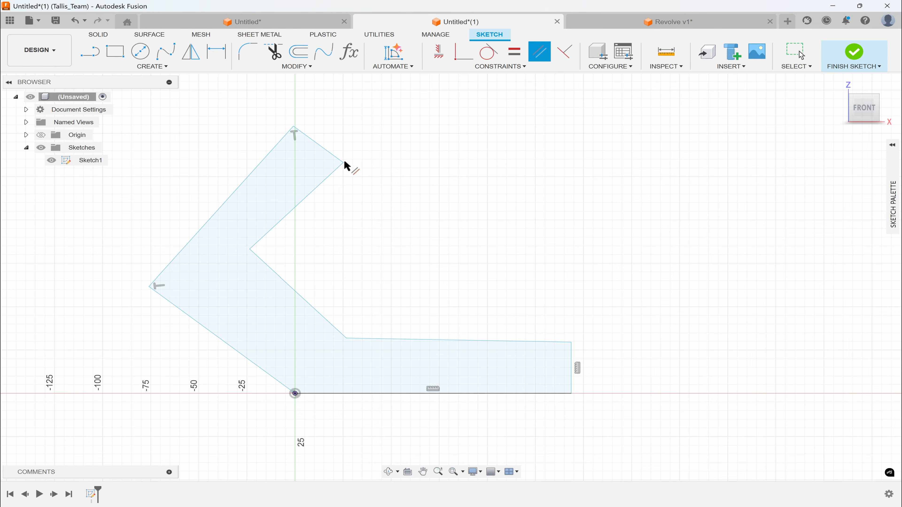
{"action": "left_click", "coordinate": [244, 190]}
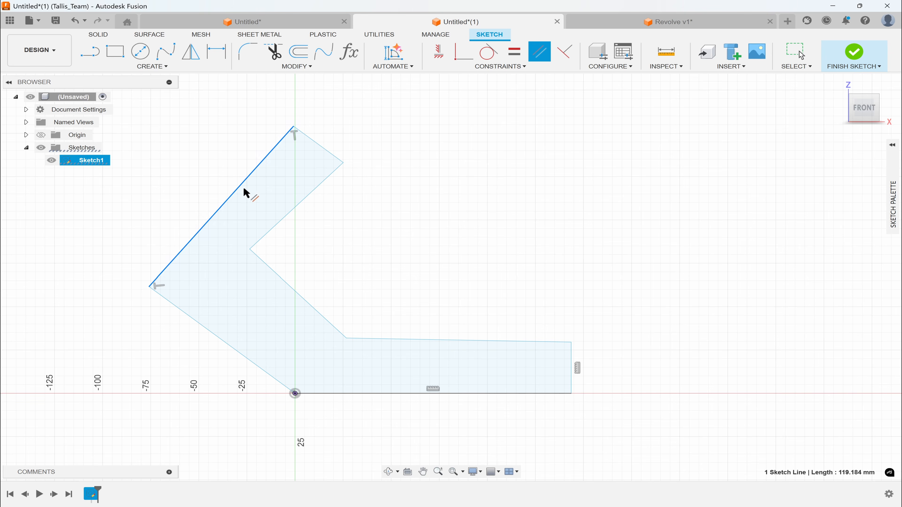
{"action": "left_click", "coordinate": [288, 214]}
{"action": "left_click", "coordinate": [223, 342]}
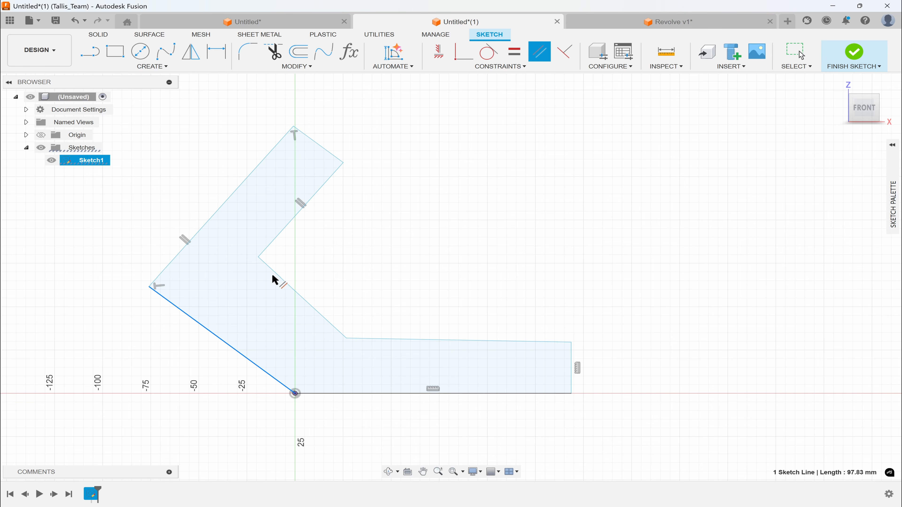
{"action": "left_click", "coordinate": [274, 274]}
{"action": "left_click", "coordinate": [454, 342]}
{"action": "left_click", "coordinate": [485, 393]}
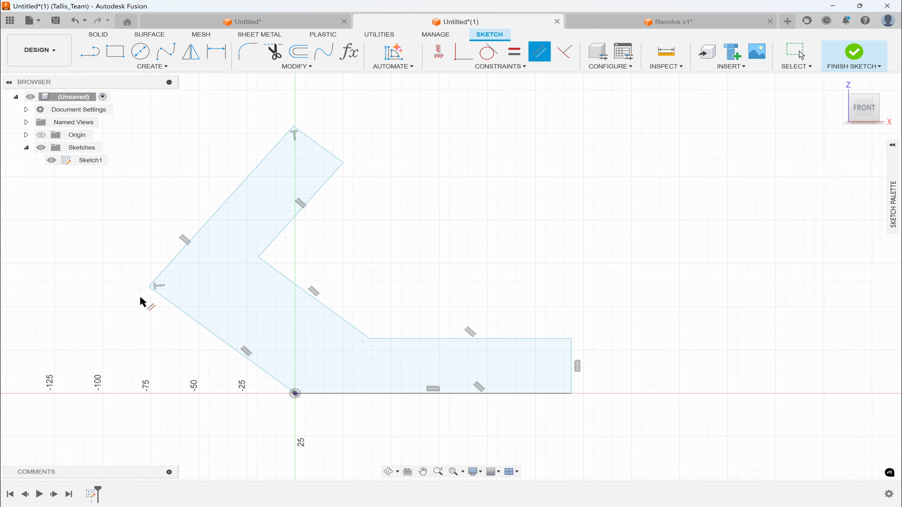
Step: Run AutoConstrain on the bent profile, generate more results, and compare Results 3 and 4 with Result 2
{"action": "left_click", "coordinate": [395, 55]}
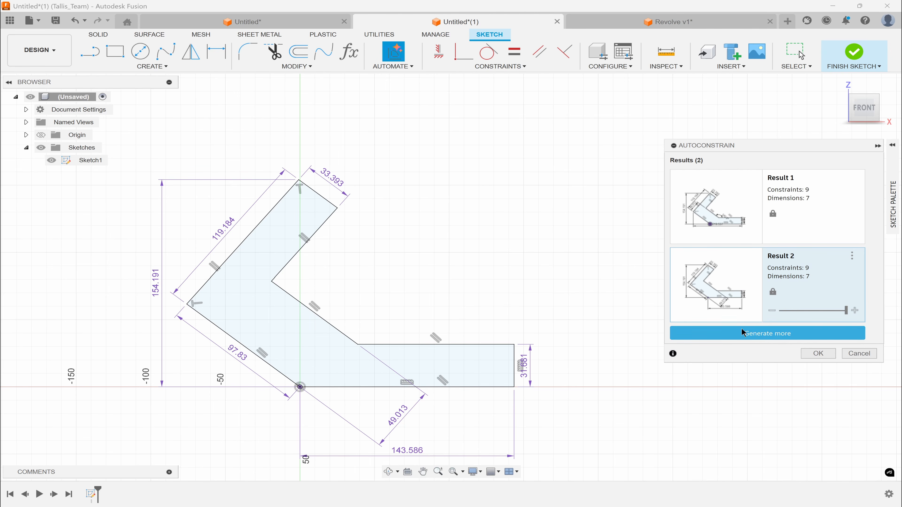
{"action": "left_click", "coordinate": [763, 336]}
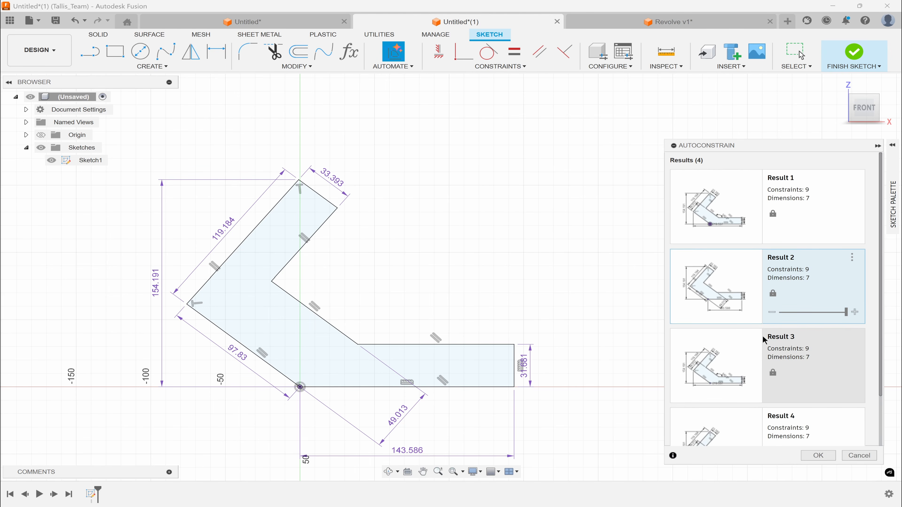
{"action": "left_click", "coordinate": [724, 374]}
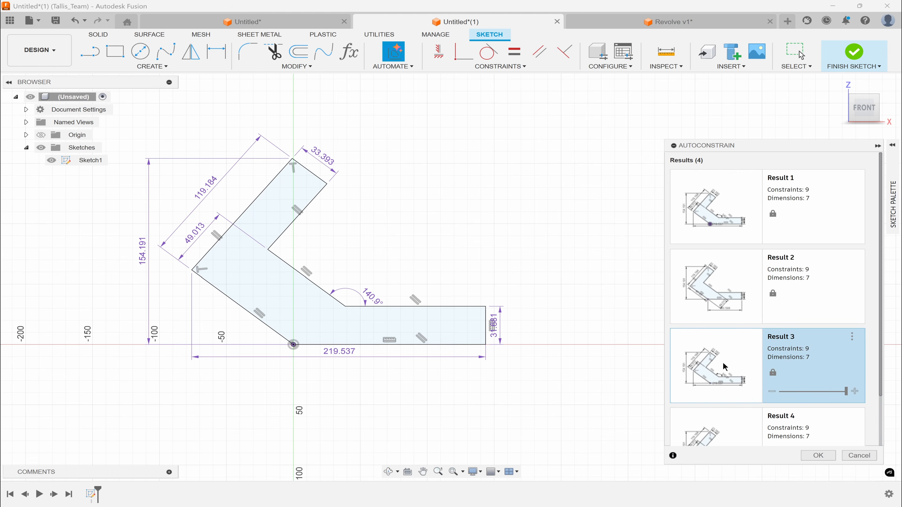
{"action": "left_click", "coordinate": [724, 429]}
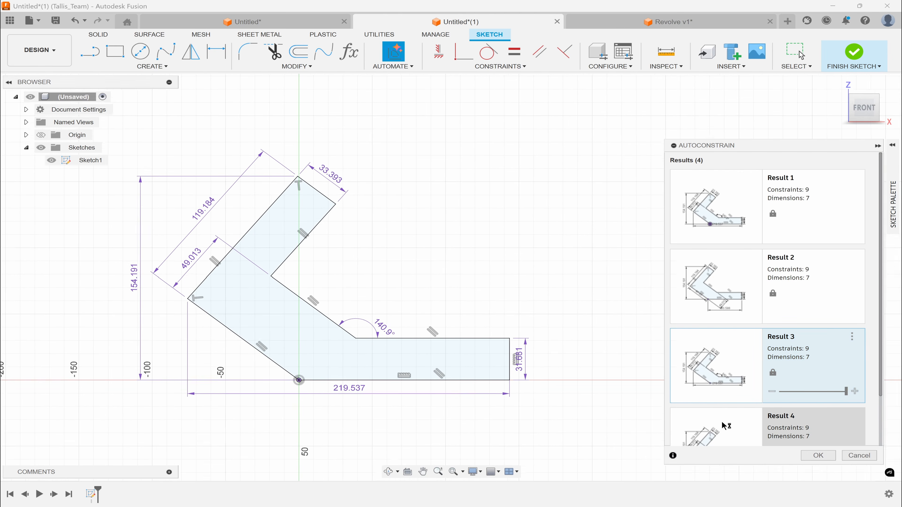
{"action": "left_click", "coordinate": [726, 376]}
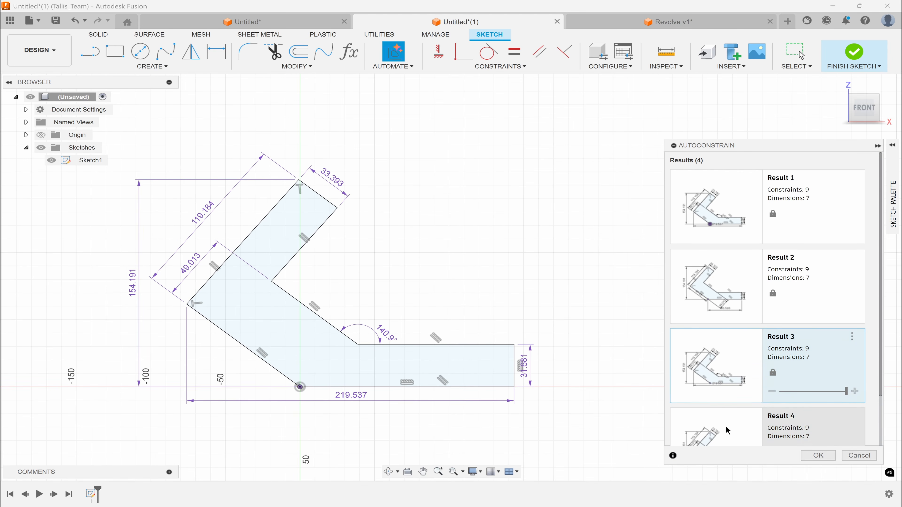
{"action": "left_click", "coordinate": [732, 414]}
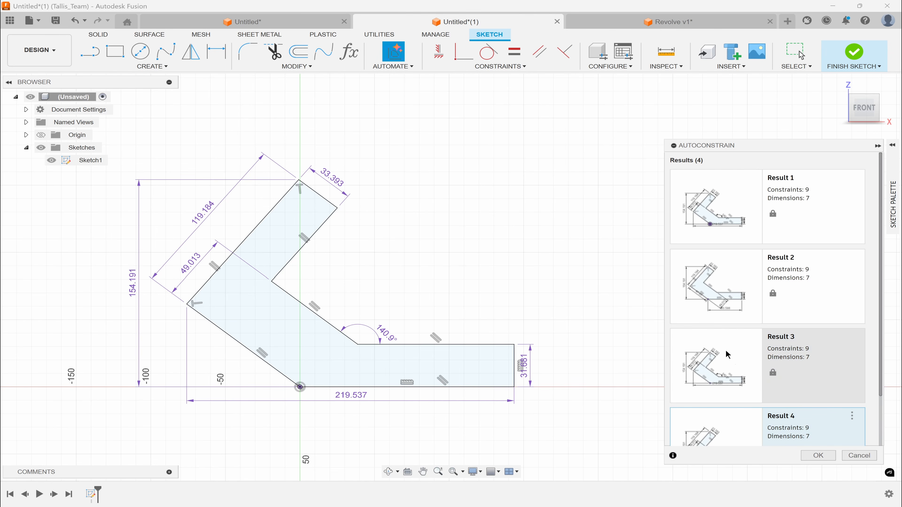
{"action": "left_click", "coordinate": [728, 299]}
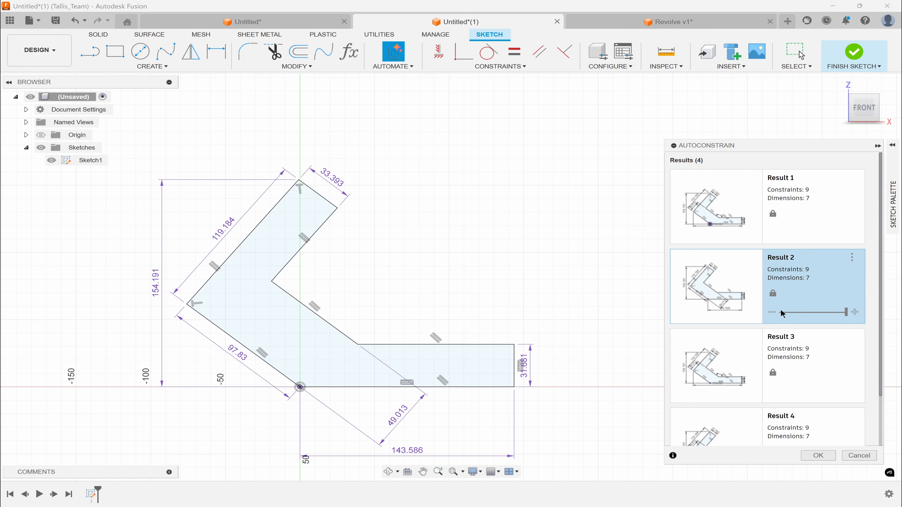
Step: Reduce Result 2 to six and five dimensions, and restore its full set of seven dimensions
{"action": "left_click_drag", "start_coordinate": [844, 313], "coordinate": [839, 314]}
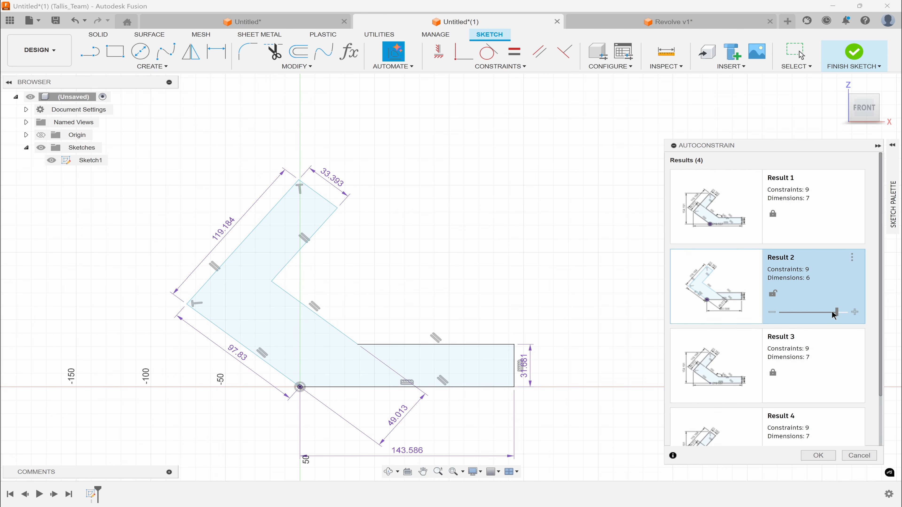
{"action": "left_click_drag", "start_coordinate": [837, 315], "coordinate": [827, 313]}
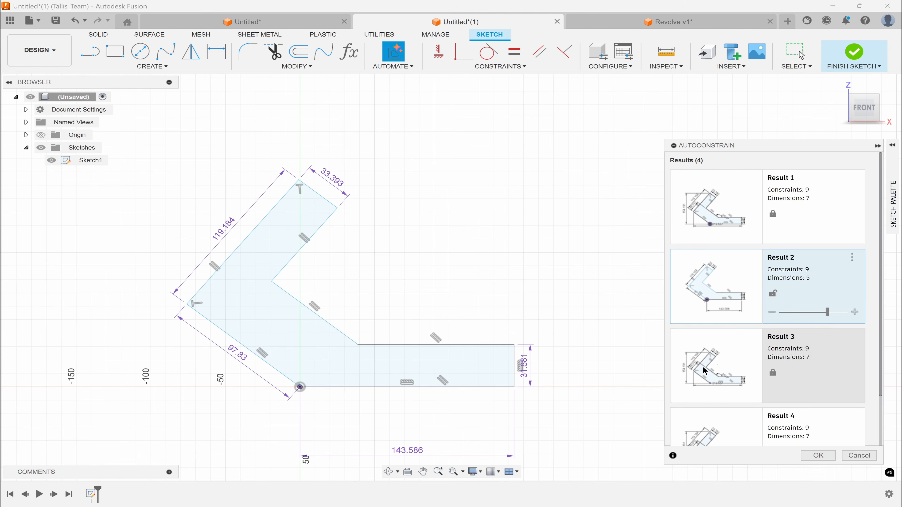
{"action": "left_click_drag", "start_coordinate": [828, 312], "coordinate": [867, 313]}
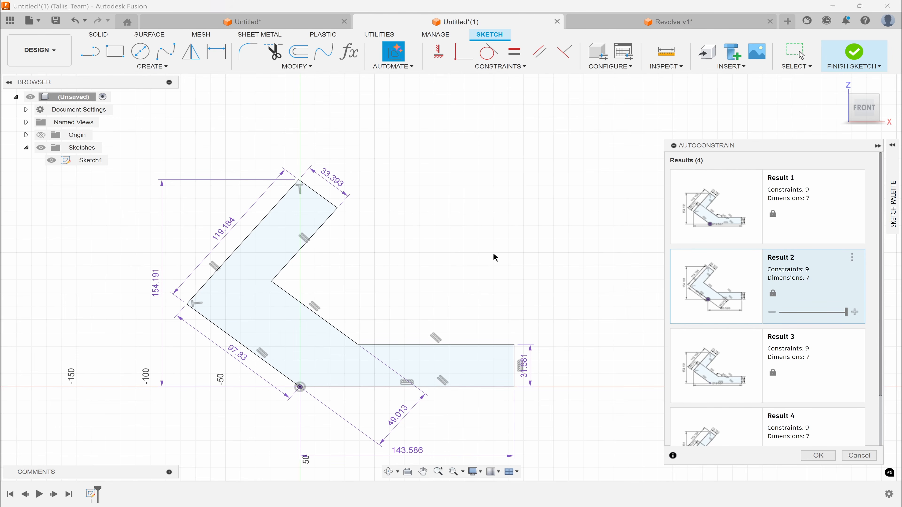
Step: Try the base section's far lower corner as the datum for Result 2, and set the datum back to the origin
{"action": "middle_click_drag", "start_coordinate": [496, 258], "coordinate": [513, 210]}
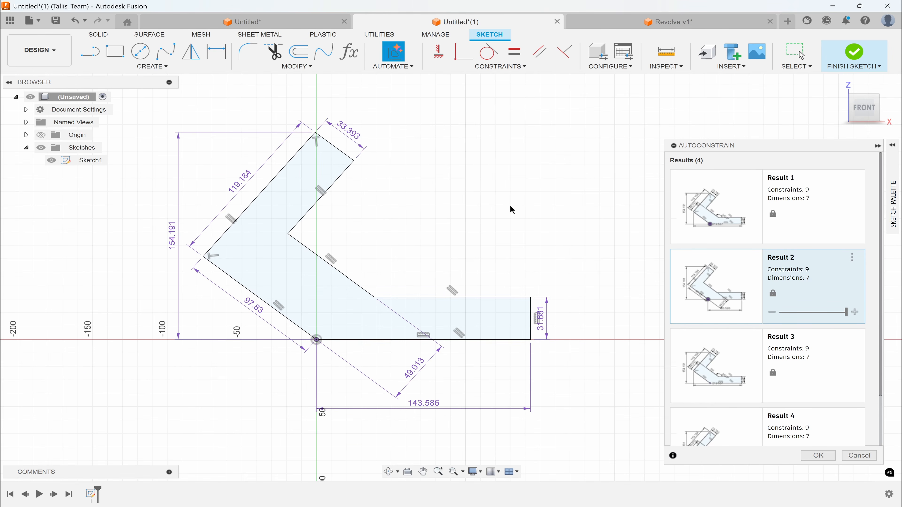
{"action": "left_click", "coordinate": [531, 340]}
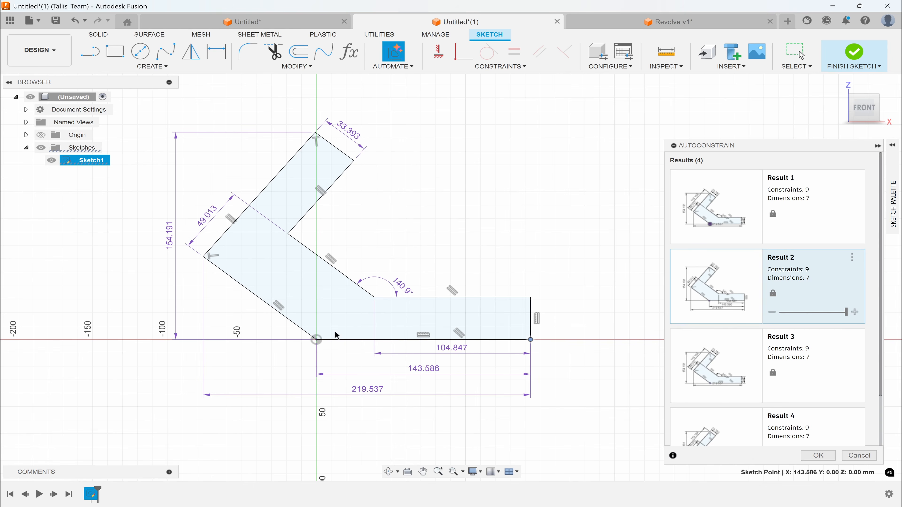
{"action": "left_click", "coordinate": [853, 258]}
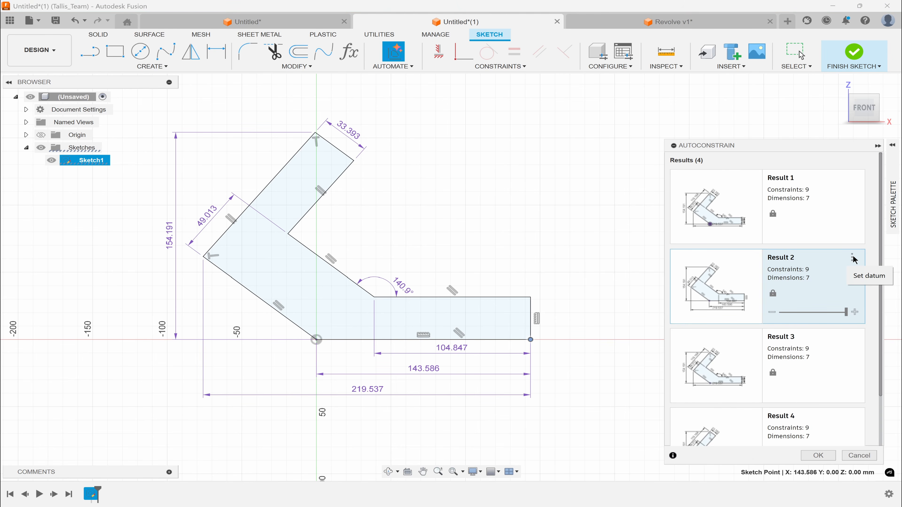
{"action": "left_click", "coordinate": [859, 277]}
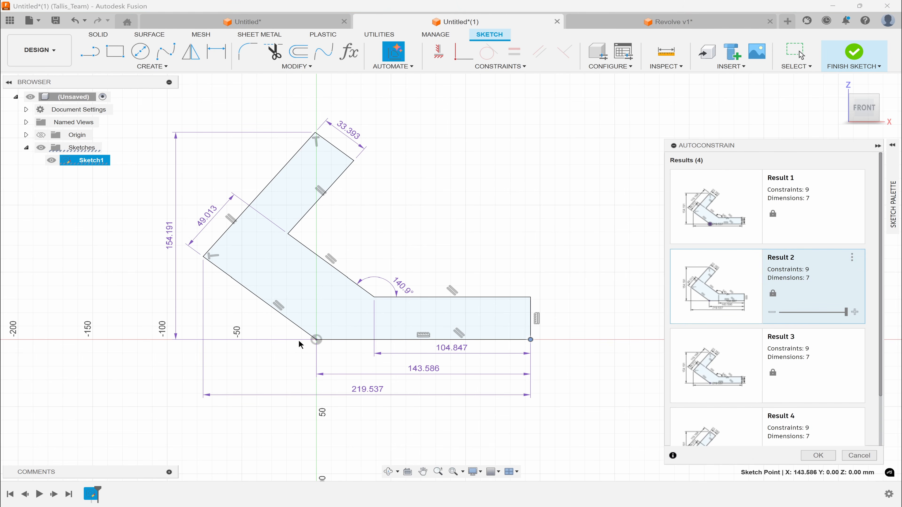
{"action": "left_click", "coordinate": [316, 340]}
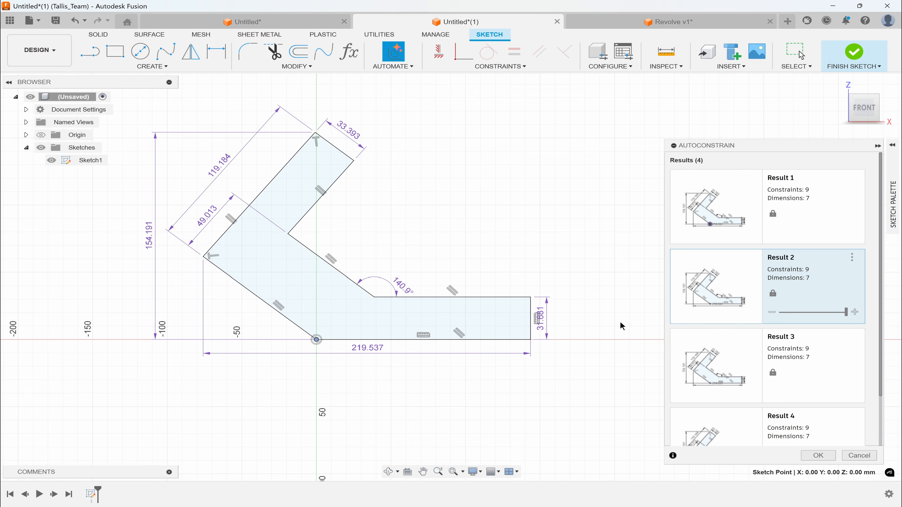
Step: Delete the overall-width and inner-angle dimensions from Result 2 and refresh it to generate replacements
{"action": "left_click", "coordinate": [365, 349]}
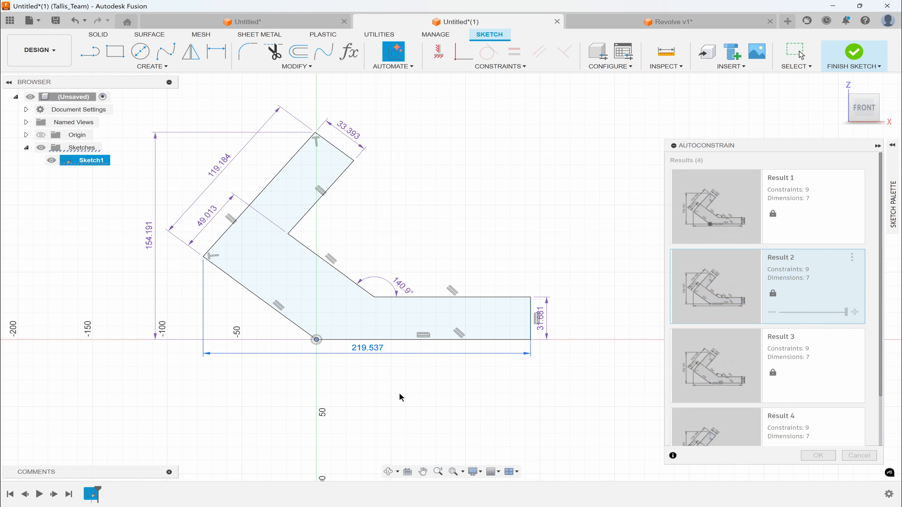
{"action": "key", "text": "Delete"}
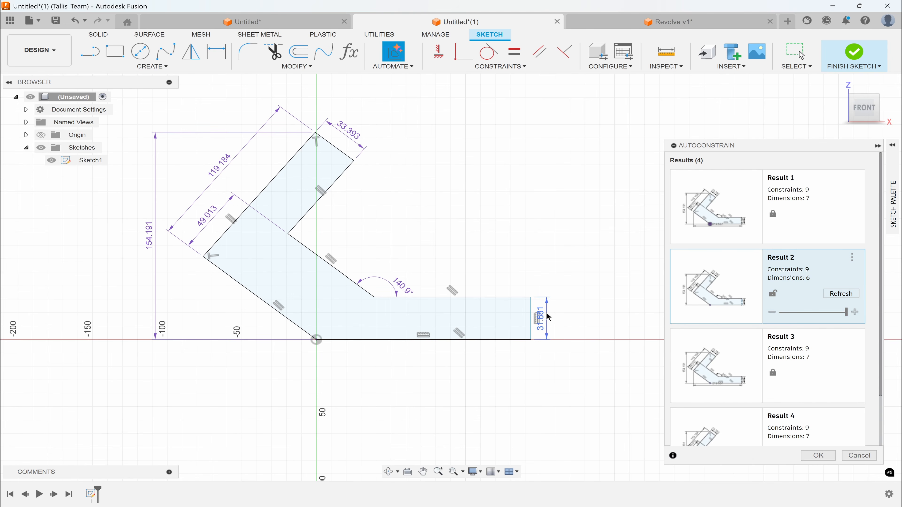
{"action": "left_click", "coordinate": [402, 286]}
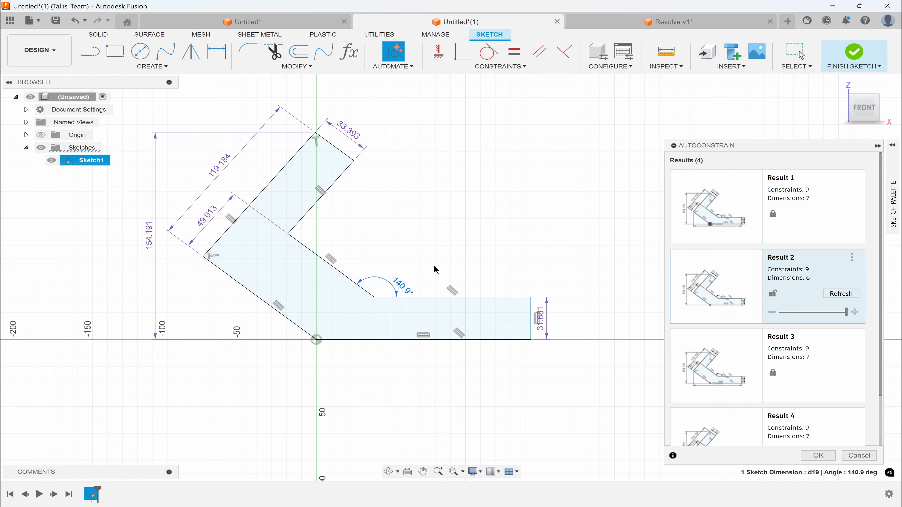
{"action": "key", "text": "Delete"}
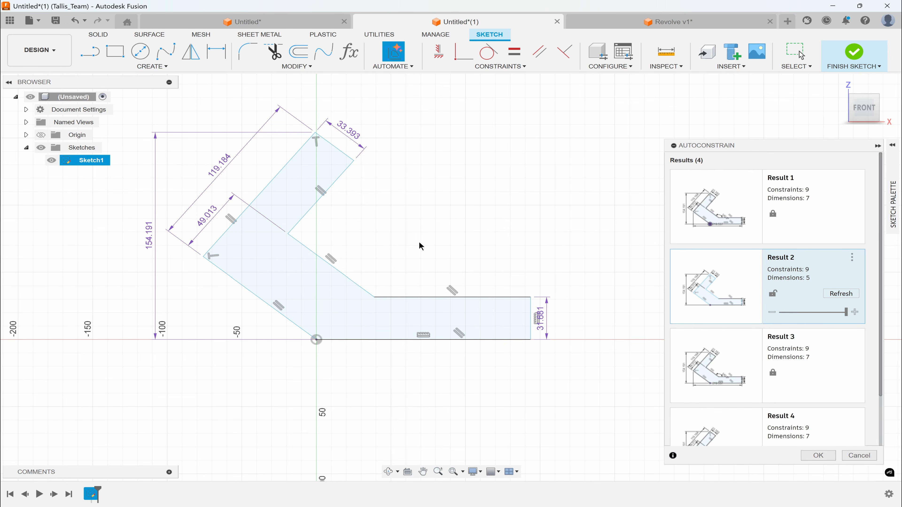
{"action": "left_click", "coordinate": [841, 293]}
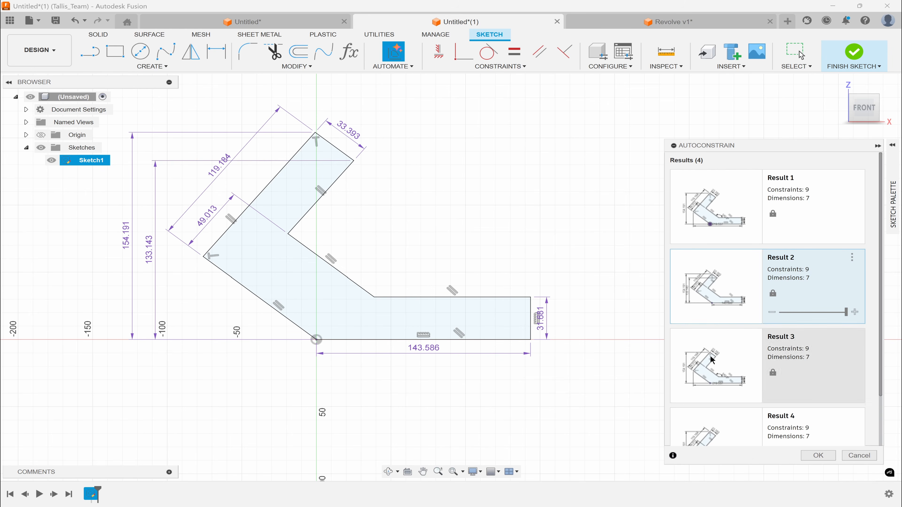
Step: Replace Result 3's overall-width dimension by deleting it and refreshing, and apply that result to the sketch
{"action": "left_click", "coordinate": [720, 364]}
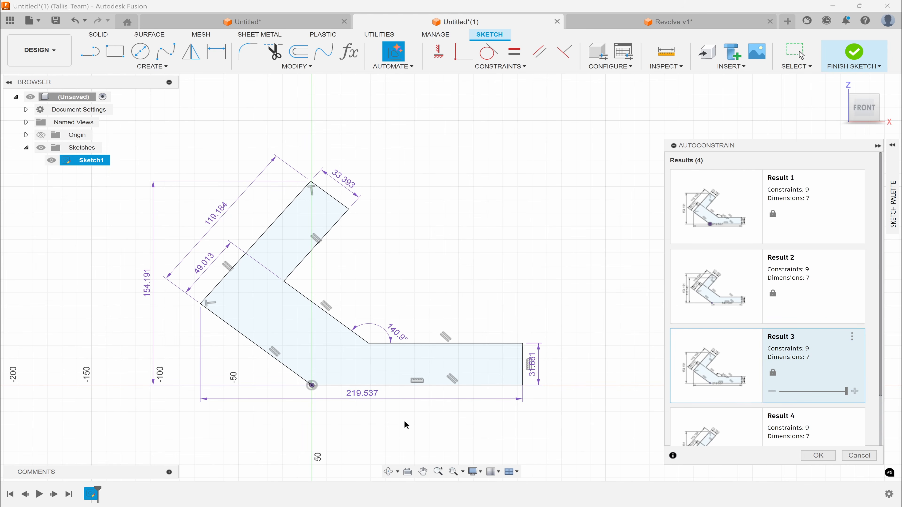
{"action": "left_click", "coordinate": [364, 395]}
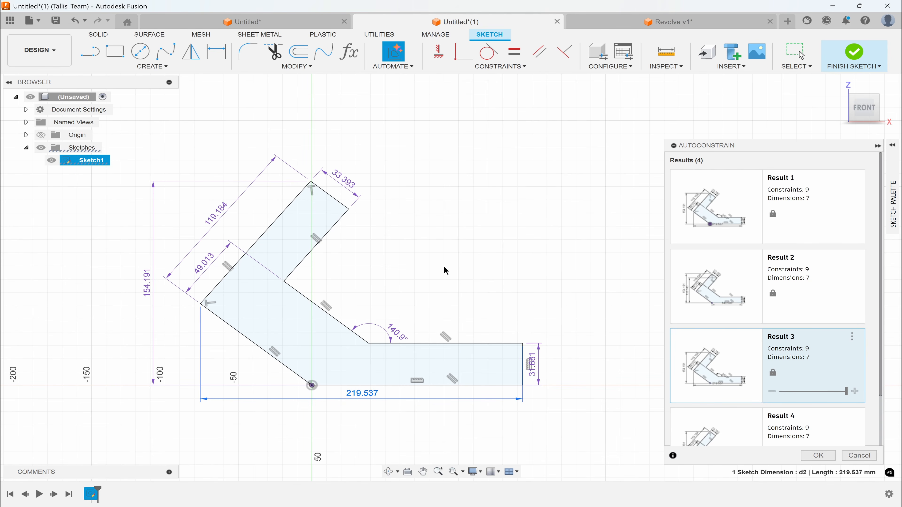
{"action": "key", "text": "Delete"}
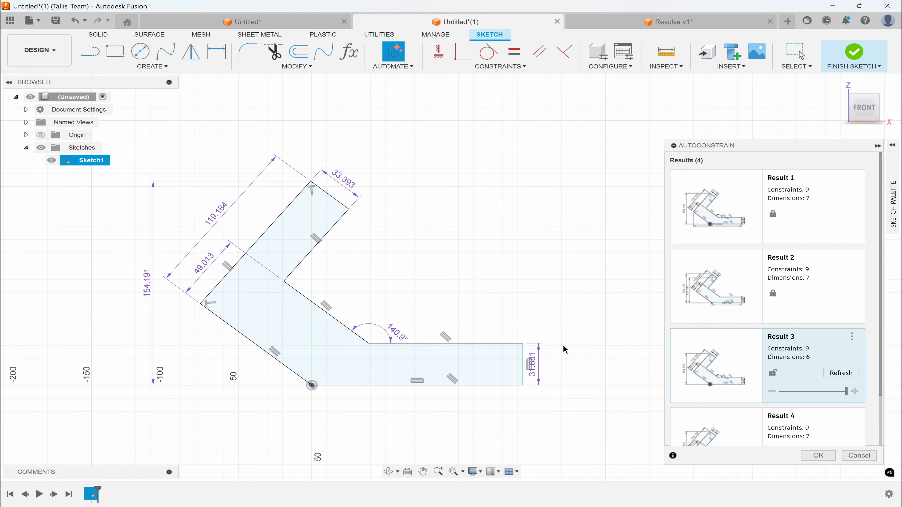
{"action": "left_click", "coordinate": [841, 373]}
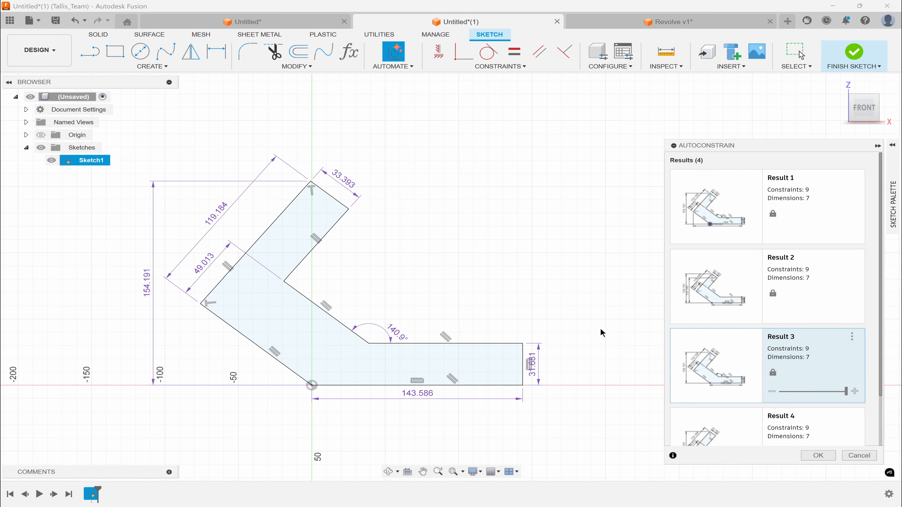
{"action": "left_click", "coordinate": [817, 457]}
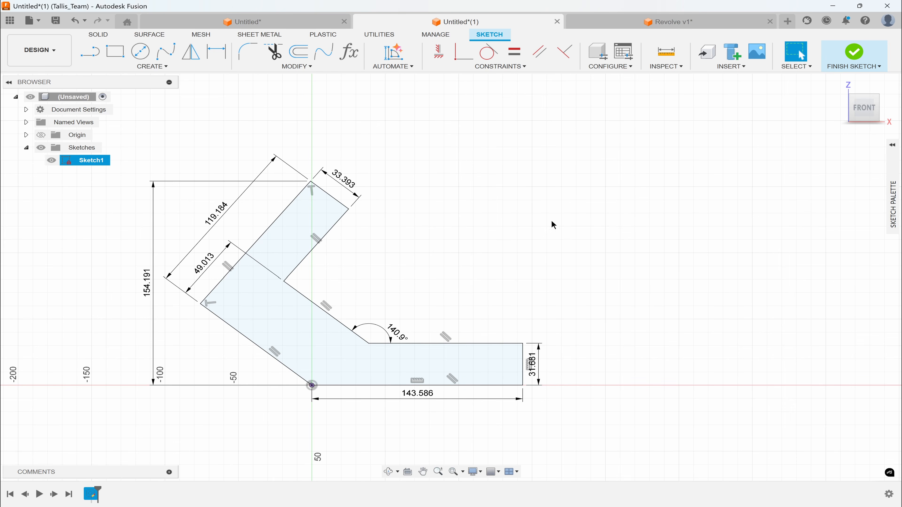
Step: Move the base section's thickness dimension farther from its end edge and set it to 25 mm
{"action": "middle_click_drag", "start_coordinate": [475, 222], "coordinate": [540, 195]}
{"action": "scroll", "coordinate": [579, 246], "scroll_direction": "up", "scroll_amount": 1}
{"action": "left_click_drag", "start_coordinate": [597, 348], "coordinate": [610, 347]}
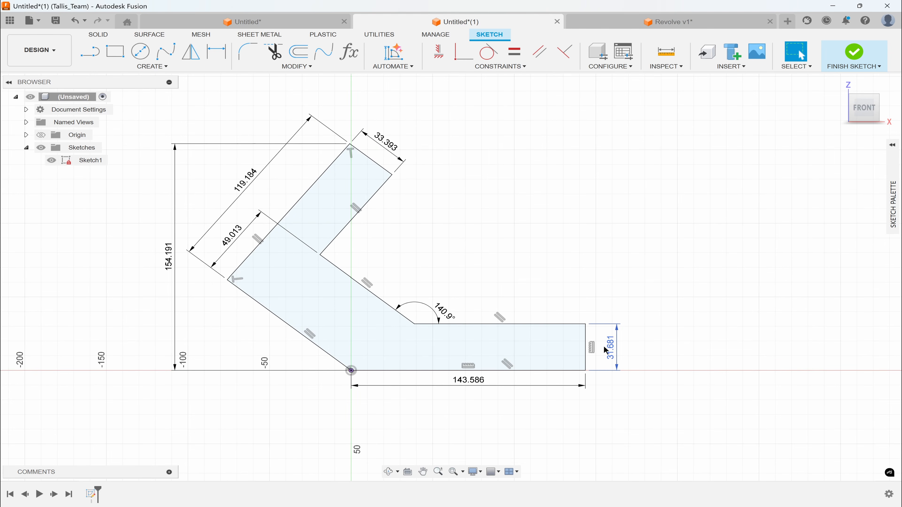
{"action": "double_click", "coordinate": [611, 346]}
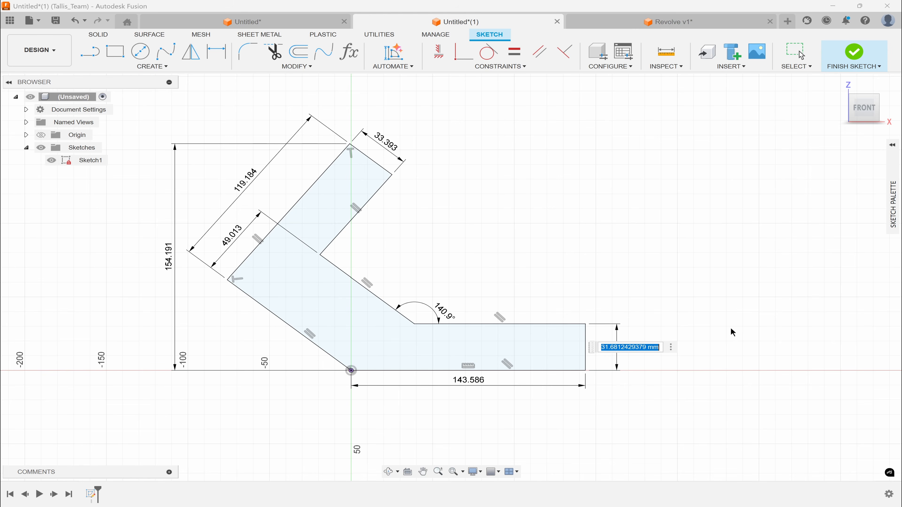
{"action": "type", "text": "25"}
{"action": "key", "text": "Return"}
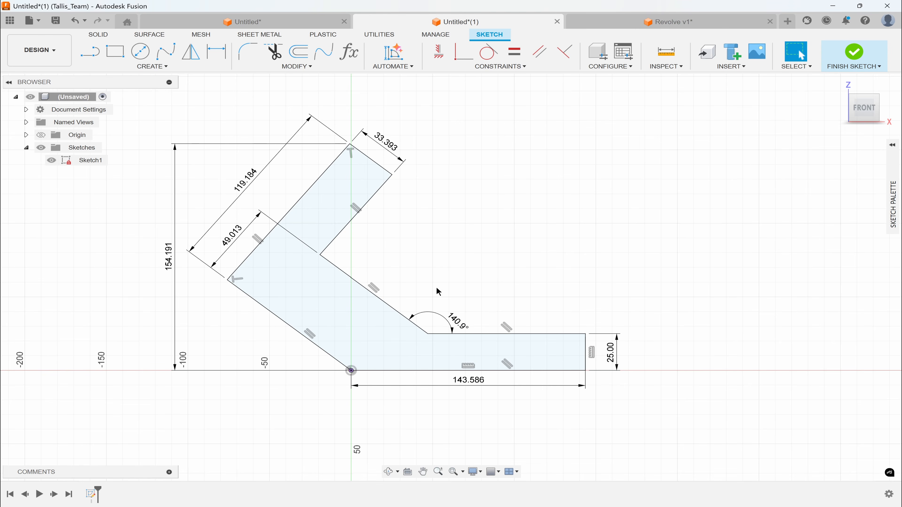
Step: Link the middle section's and the upper arm's width dimensions to the base thickness parameter d7
{"action": "double_click", "coordinate": [227, 244]}
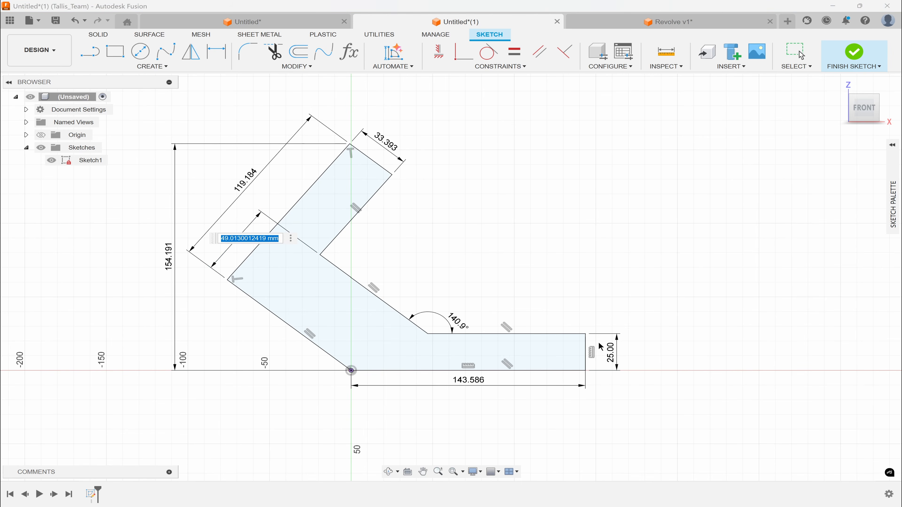
{"action": "left_click", "coordinate": [610, 356]}
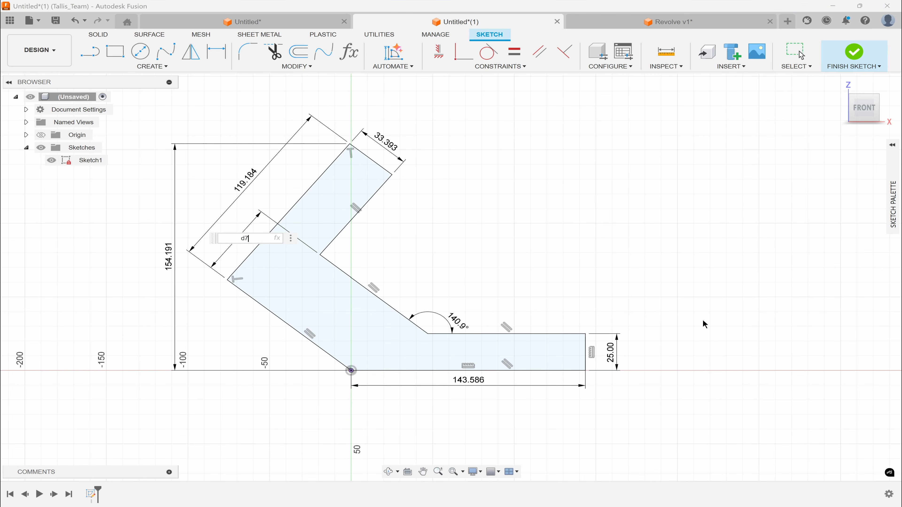
{"action": "key", "text": "Return"}
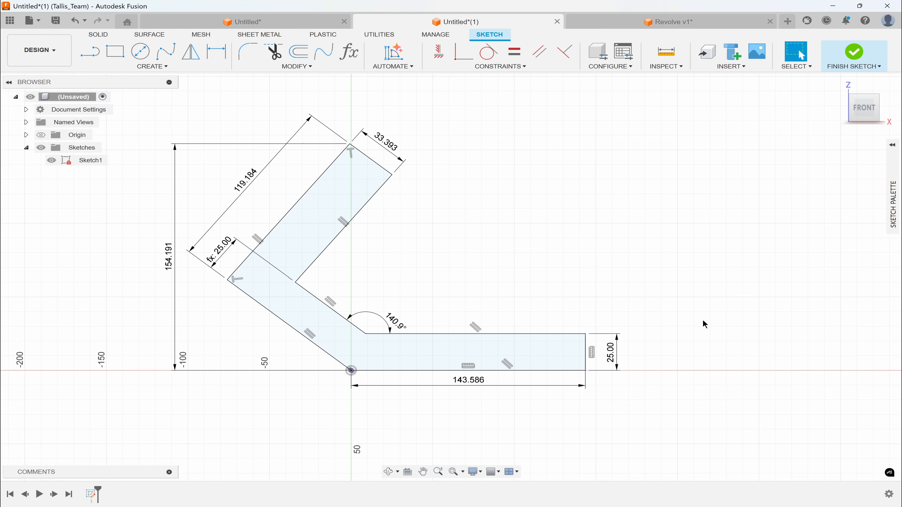
{"action": "double_click", "coordinate": [388, 146]}
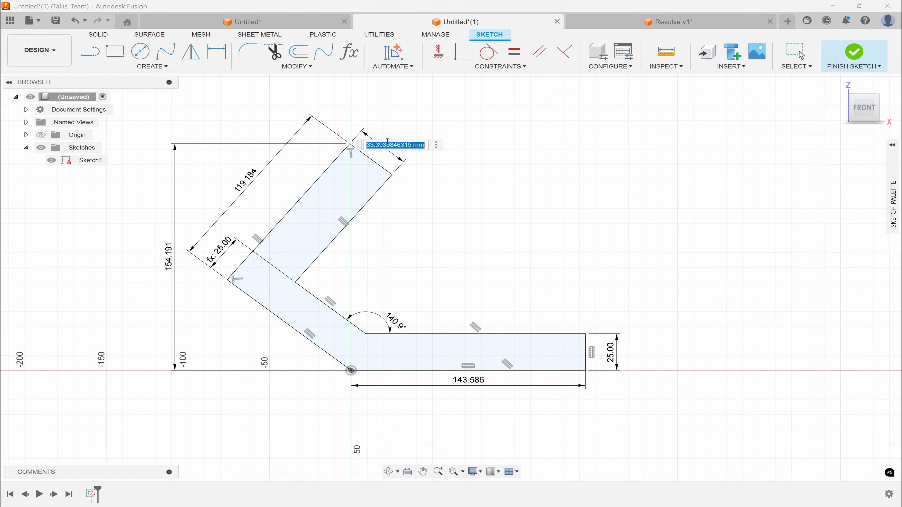
{"action": "type", "text": "d7"}
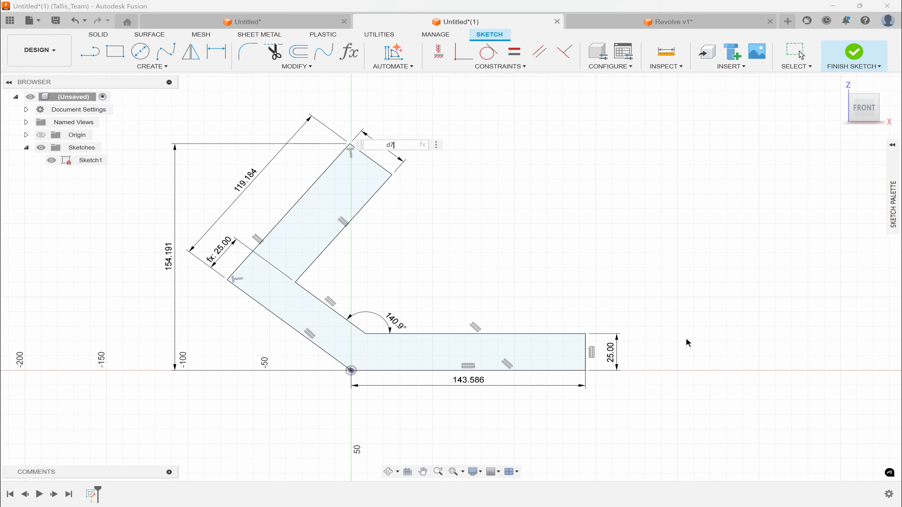
{"action": "key", "text": "Return"}
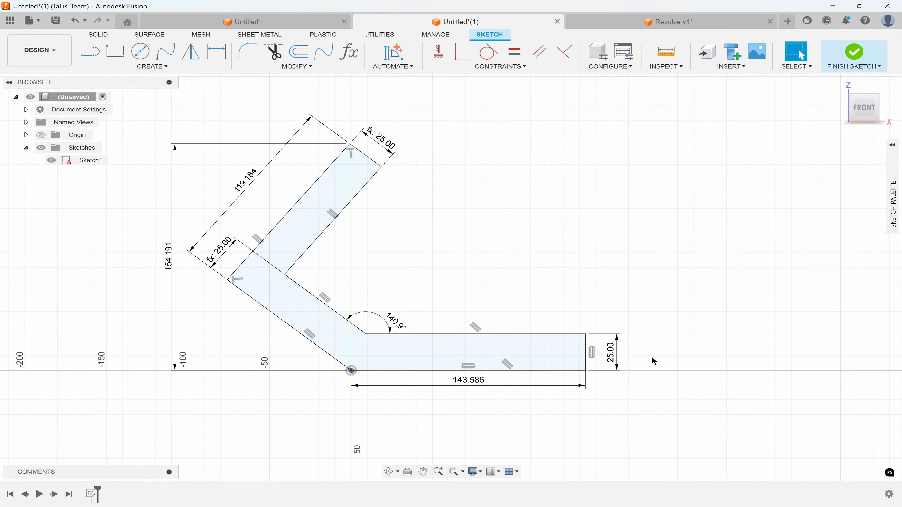
Step: Set the base section's thickness to 35 mm so the linked arm widths follow, and select the profile
{"action": "double_click", "coordinate": [610, 353]}
{"action": "type", "text": "35"}
{"action": "key", "text": "Return"}
{"action": "left_click", "coordinate": [361, 343]}
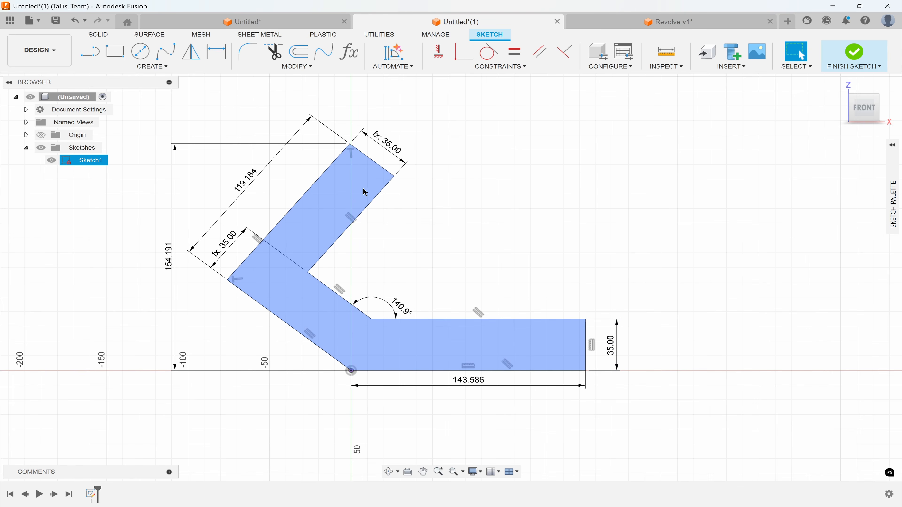
Step: Set the base section's thickness to 25 mm and the angle between the base and middle sections to 135 degrees
{"action": "double_click", "coordinate": [610, 345]}
{"action": "type", "text": "25"}
{"action": "key", "text": "Return"}
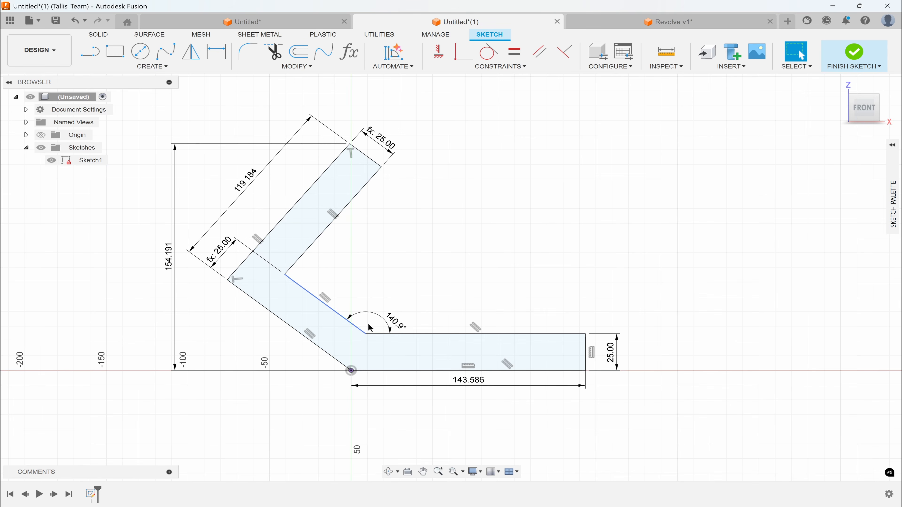
{"action": "double_click", "coordinate": [395, 322]}
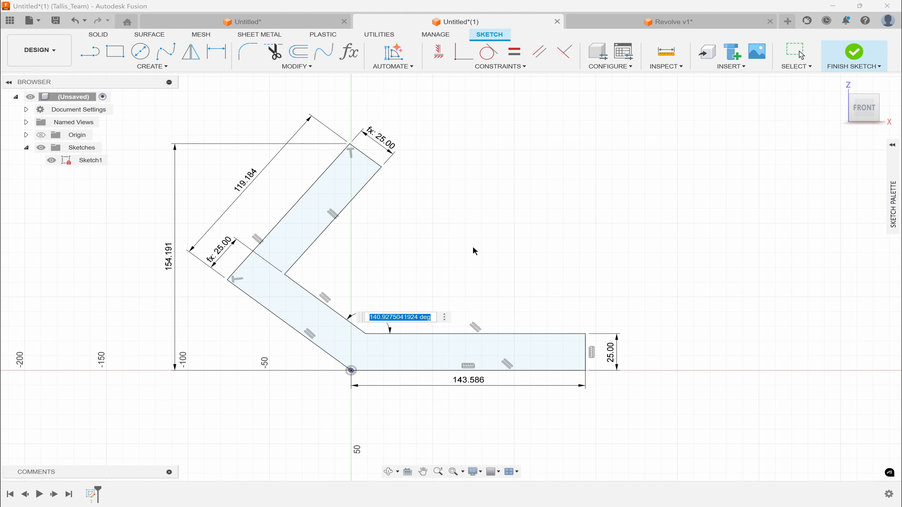
{"action": "type", "text": "135"}
{"action": "key", "text": "Return"}
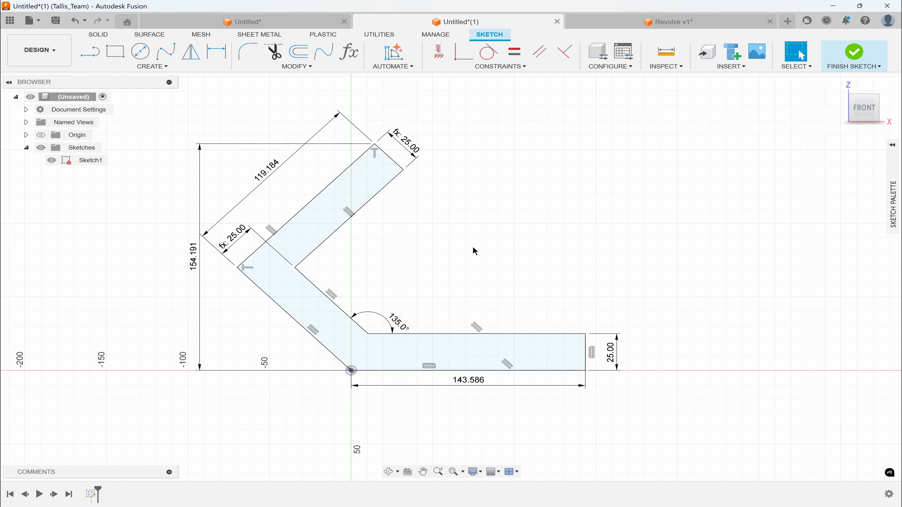
Step: Set the upper arm's outer length to 100 mm and the base section's length to 150 mm
{"action": "double_click", "coordinate": [267, 175]}
{"action": "type", "text": "100"}
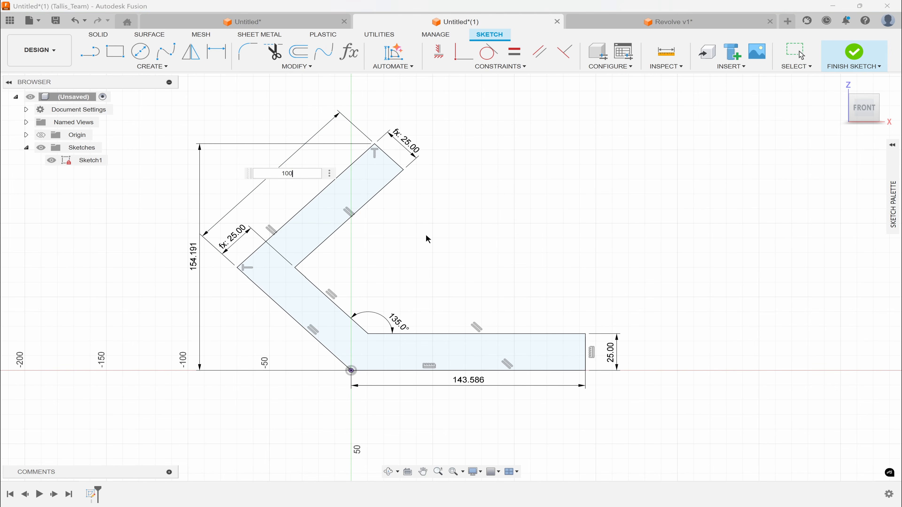
{"action": "key", "text": "Return"}
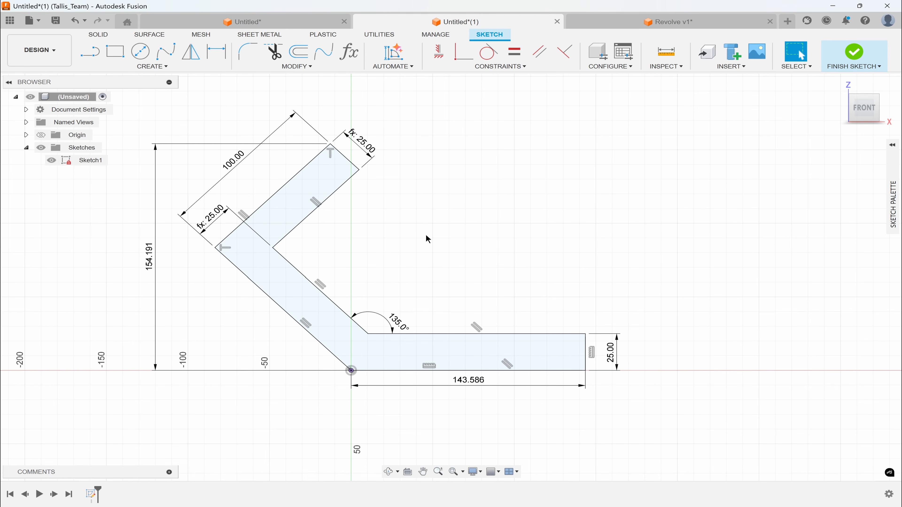
{"action": "double_click", "coordinate": [468, 380]}
{"action": "type", "text": "150"}
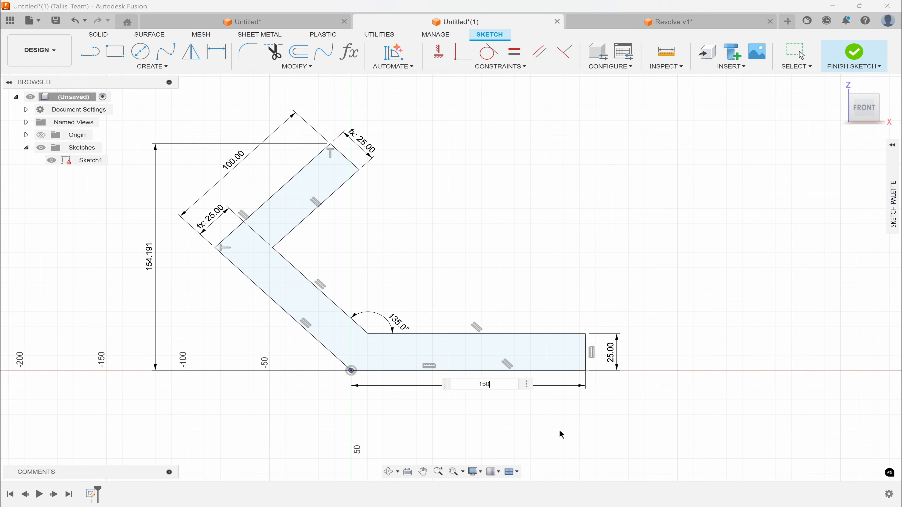
{"action": "key", "text": "Return"}
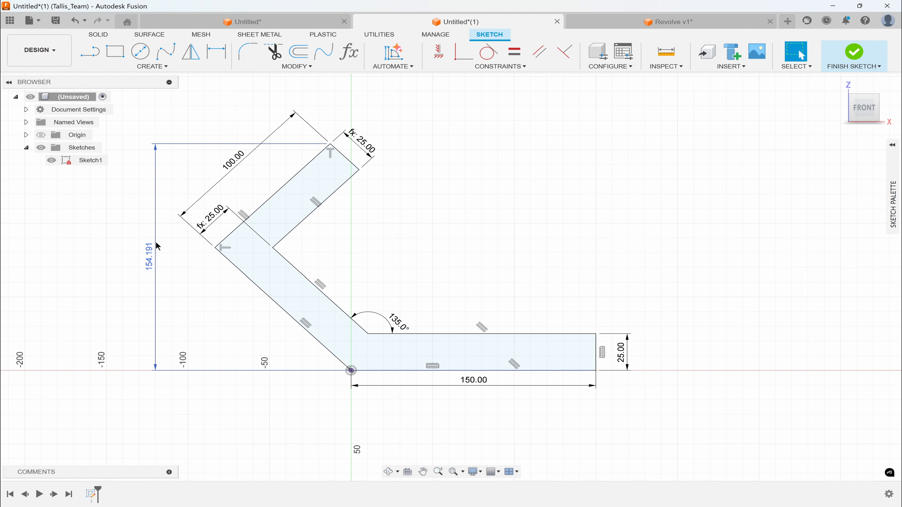
Step: Delete the overall height dimension, run AutoConstrain and apply Result 2, which dimensions the middle section's outer edge
{"action": "left_click", "coordinate": [152, 265]}
{"action": "key", "text": "Delete"}
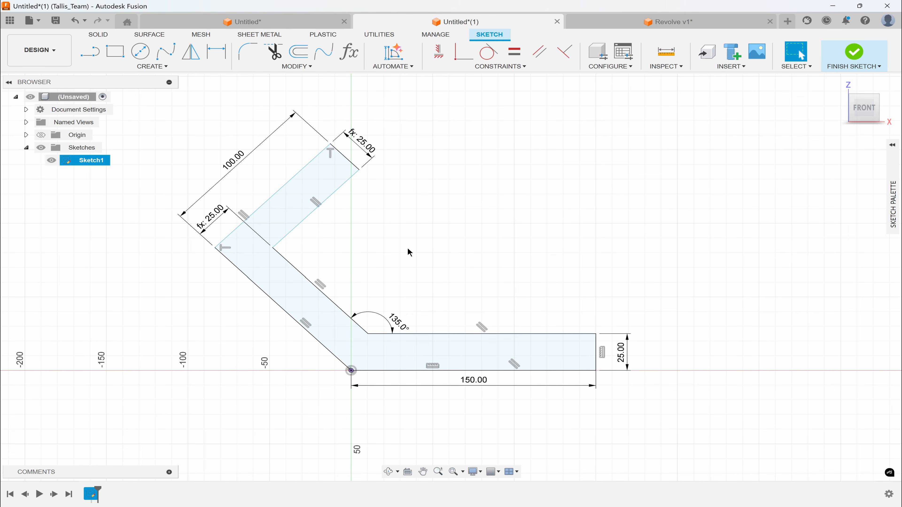
{"action": "left_click", "coordinate": [395, 55]}
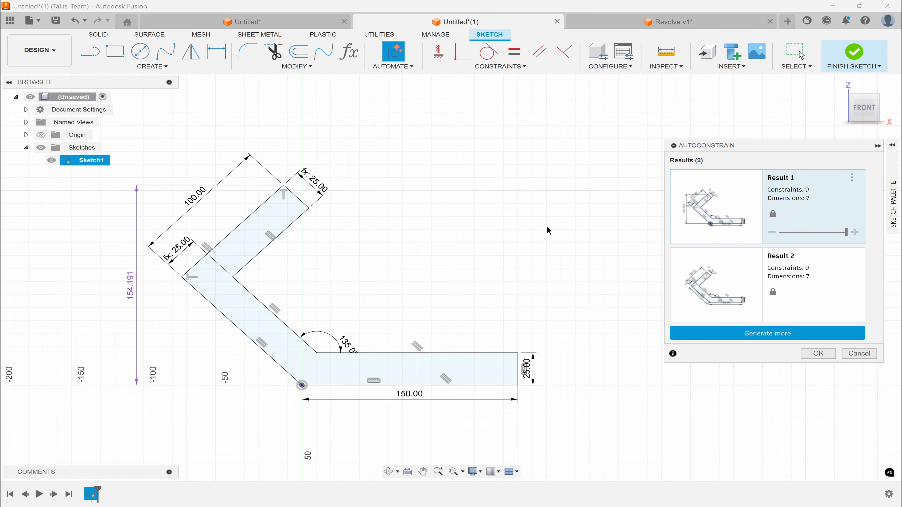
{"action": "left_click", "coordinate": [726, 278]}
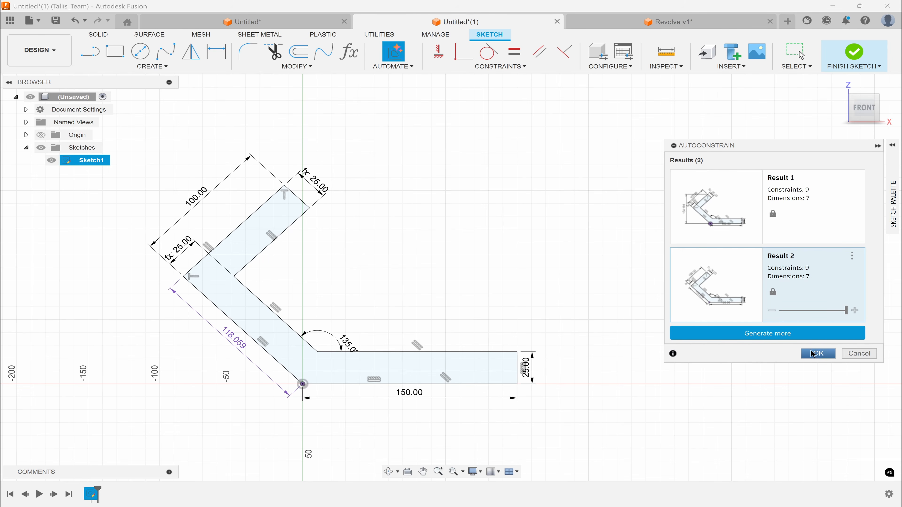
{"action": "left_click", "coordinate": [818, 353]}
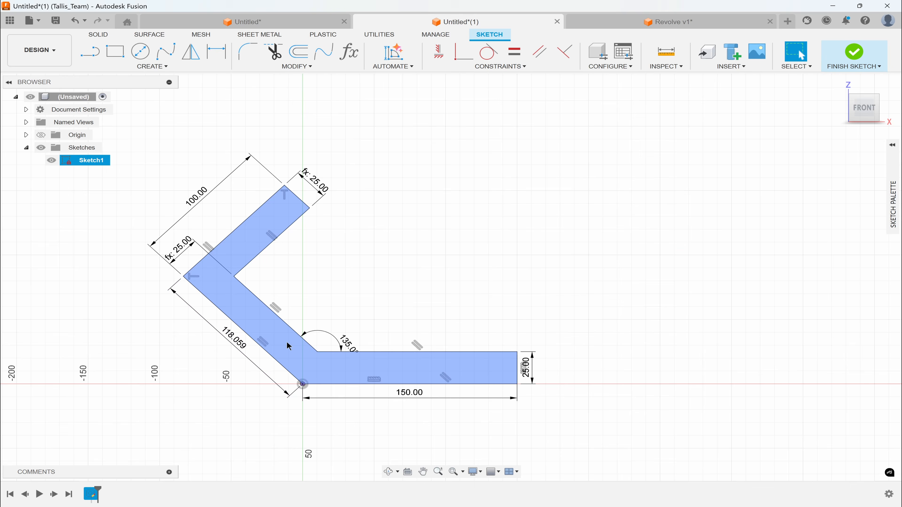
Step: Link the middle section's outer length dimension to the upper arm's length dimension
{"action": "double_click", "coordinate": [233, 338]}
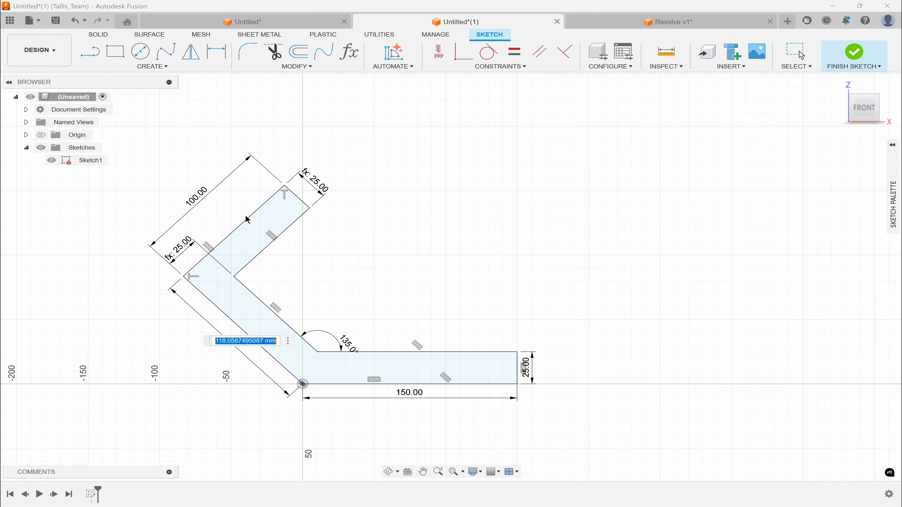
{"action": "left_click", "coordinate": [203, 196]}
{"action": "key", "text": "Return"}
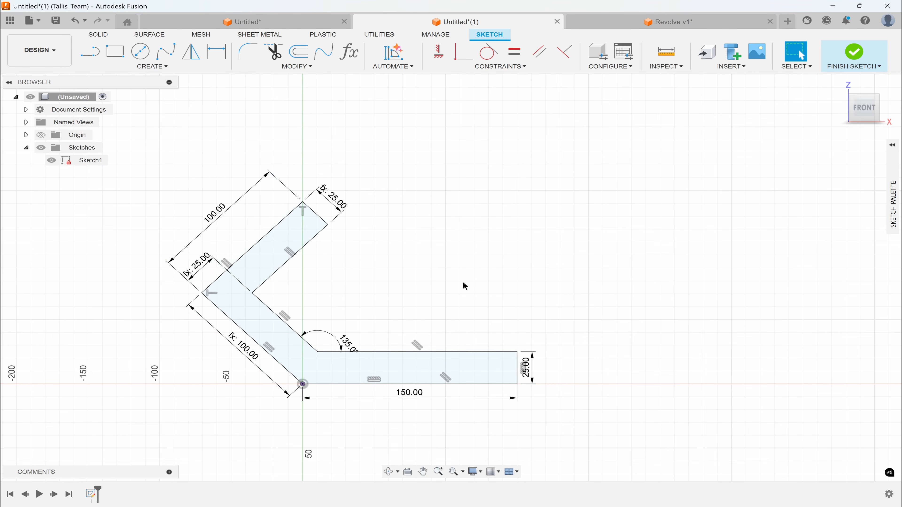
{"action": "scroll", "coordinate": [383, 289], "scroll_direction": "up", "scroll_amount": 2}
{"action": "middle_click_drag", "start_coordinate": [372, 296], "coordinate": [414, 279]}
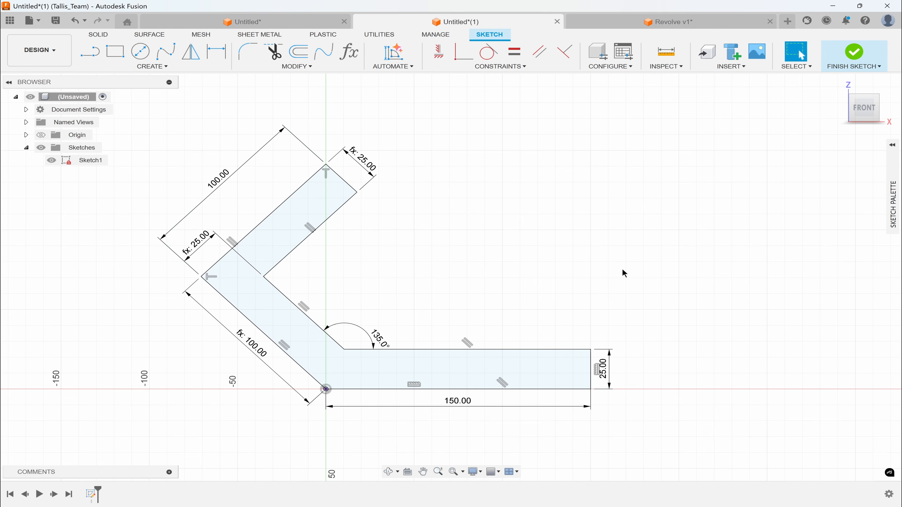
Step: Switch to the Revolve v1 document and examine the constraints and dimensions of its profile sketch, including Sketch1's status in the browser
{"action": "left_click", "coordinate": [400, 67]}
{"action": "left_click", "coordinate": [614, 22]}
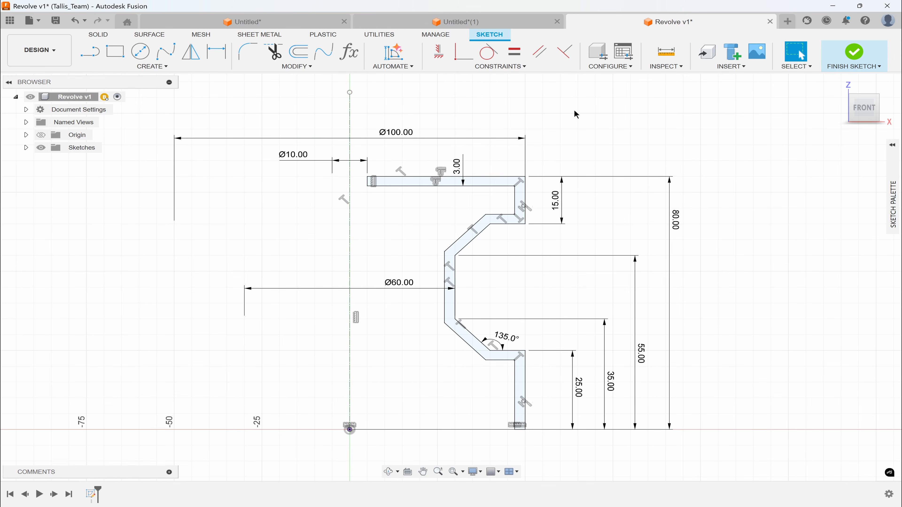
{"action": "scroll", "coordinate": [387, 231], "scroll_direction": "up", "scroll_amount": 4}
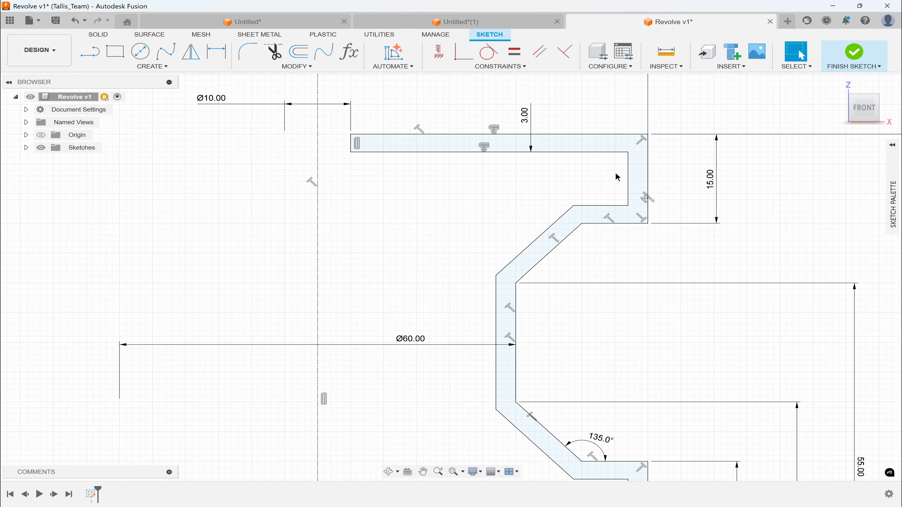
{"action": "middle_click_drag", "start_coordinate": [568, 184], "coordinate": [526, 172]}
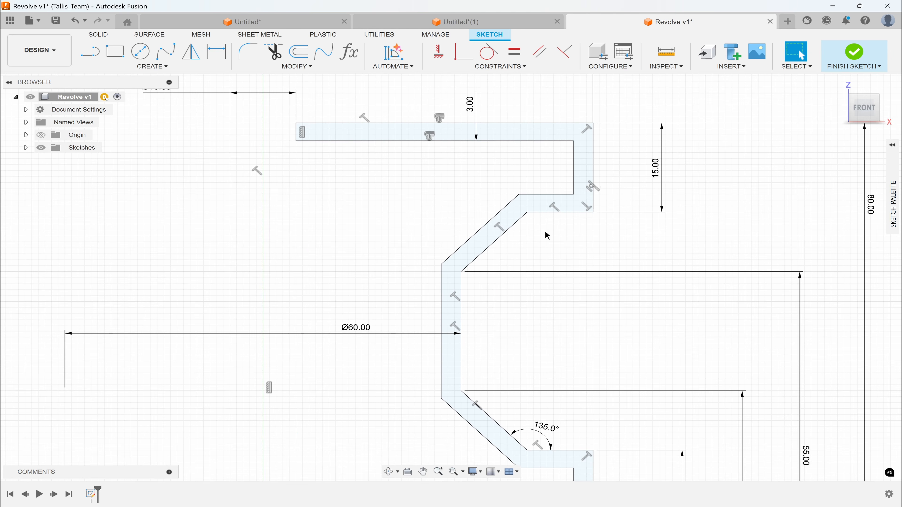
{"action": "middle_click_drag", "start_coordinate": [527, 255], "coordinate": [531, 218]}
{"action": "middle_click_drag", "start_coordinate": [535, 288], "coordinate": [536, 258]}
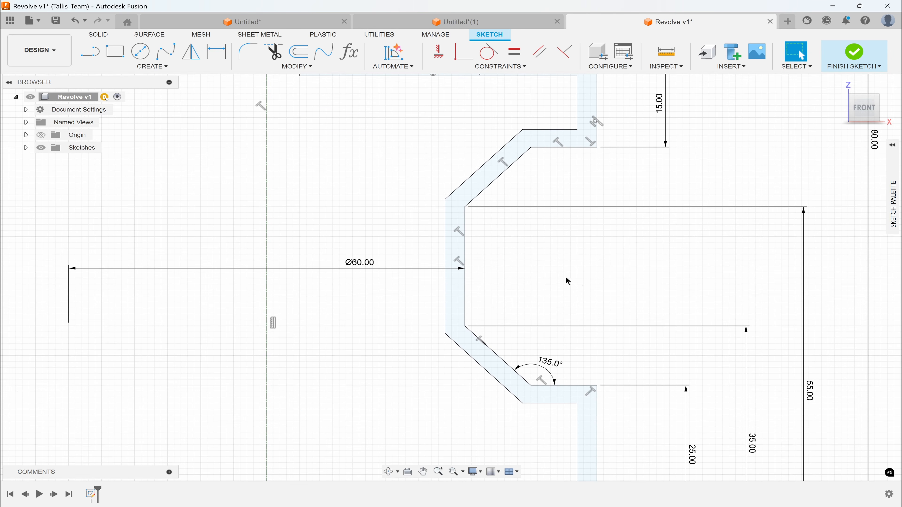
{"action": "left_click", "coordinate": [26, 148]}
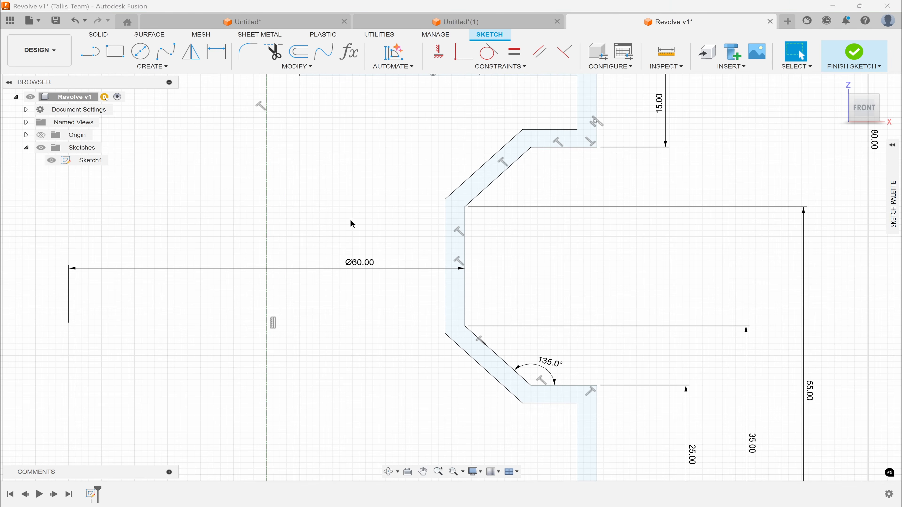
{"action": "middle_click_drag", "start_coordinate": [592, 278], "coordinate": [571, 203]}
{"action": "middle_click_drag", "start_coordinate": [612, 240], "coordinate": [610, 186]}
{"action": "scroll", "coordinate": [600, 436], "scroll_direction": "up", "scroll_amount": 1}
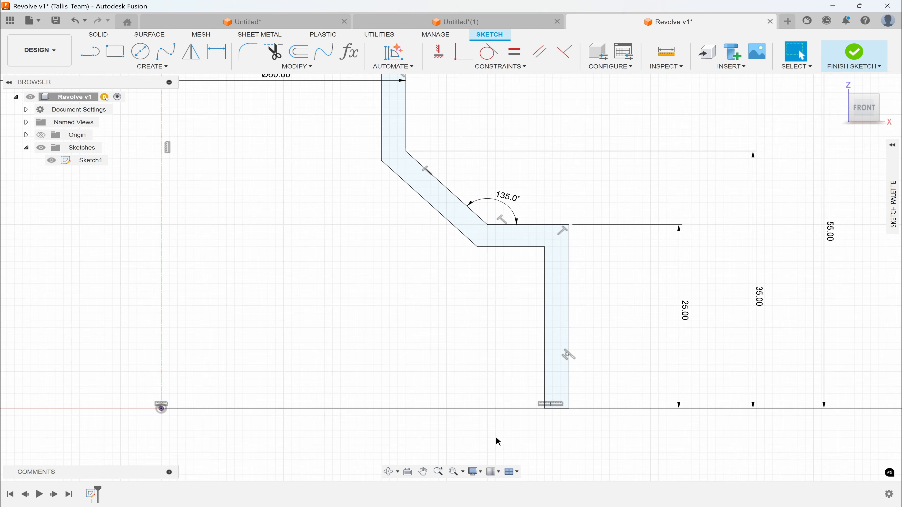
{"action": "scroll", "coordinate": [448, 412], "scroll_direction": "down", "scroll_amount": 4}
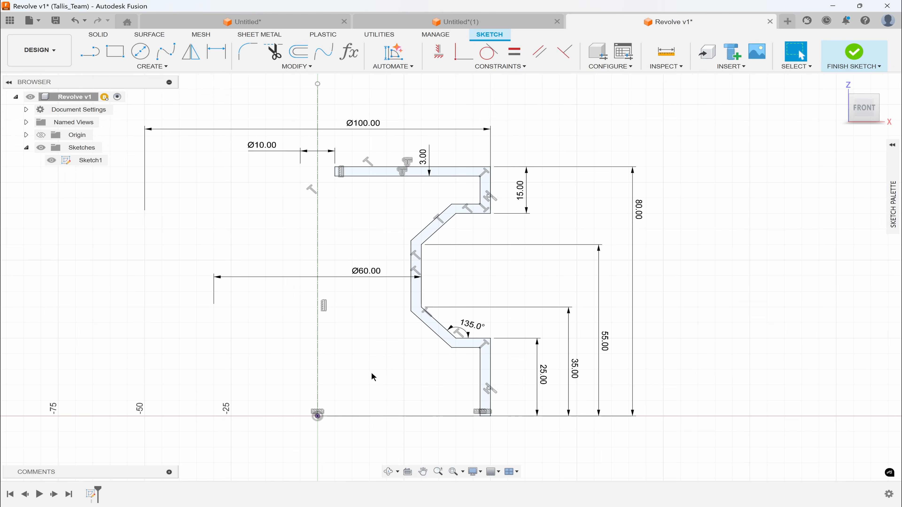
{"action": "scroll", "coordinate": [221, 344], "scroll_direction": "down", "scroll_amount": 1}
{"action": "middle_click_drag", "start_coordinate": [186, 345], "coordinate": [217, 349]}
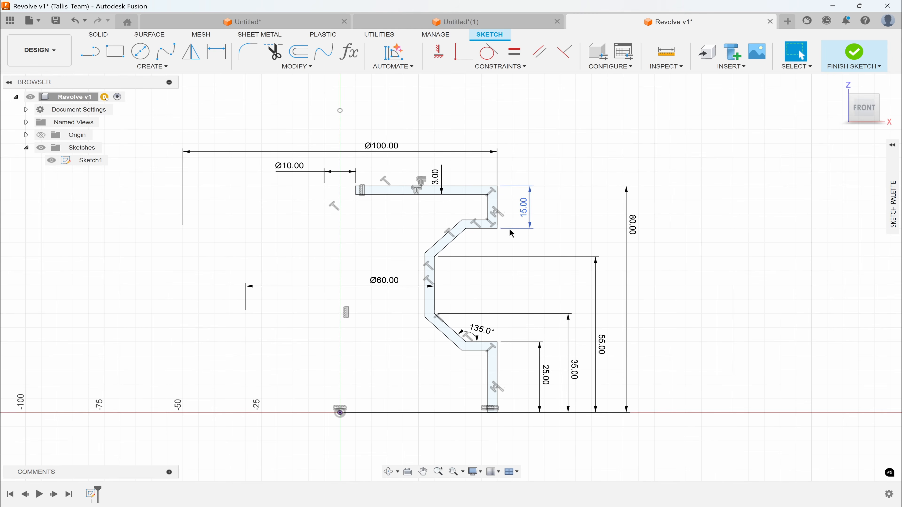
{"action": "scroll", "coordinate": [449, 196], "scroll_direction": "up", "scroll_amount": 3}
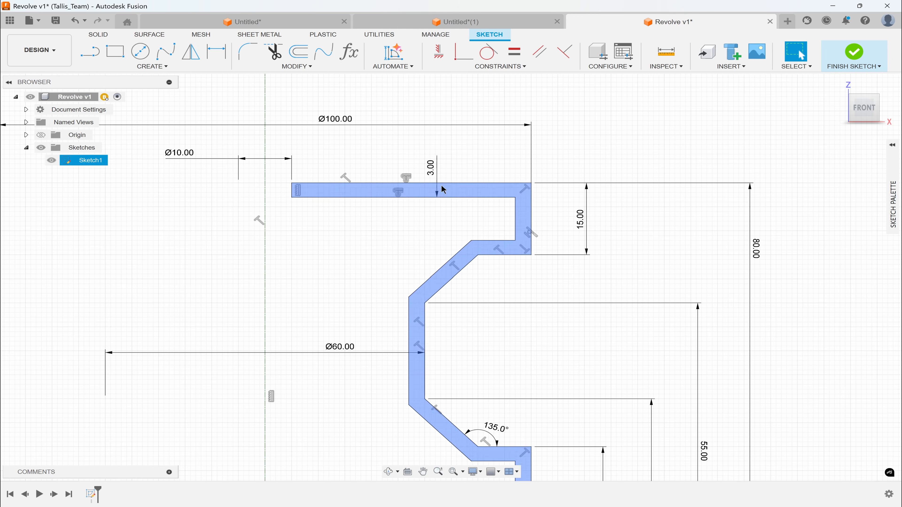
{"action": "scroll", "coordinate": [365, 276], "scroll_direction": "down", "scroll_amount": 4}
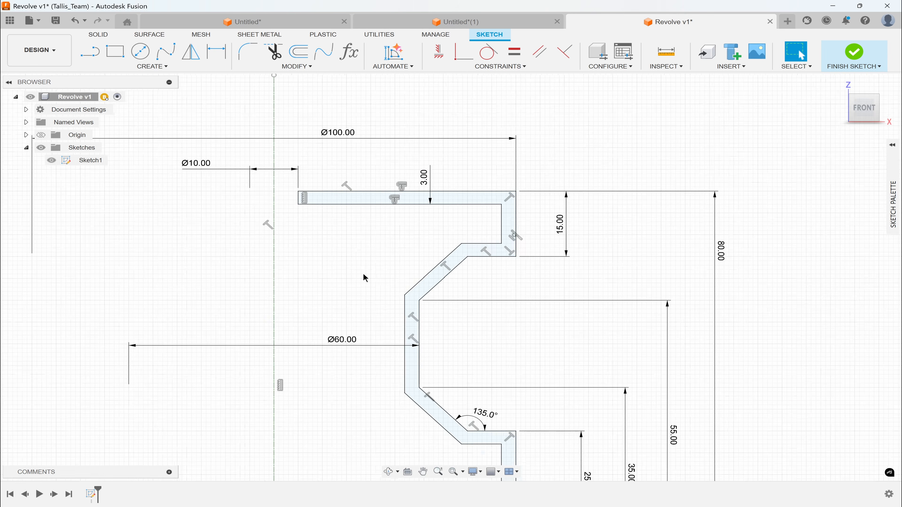
{"action": "middle_click_drag", "start_coordinate": [398, 344], "coordinate": [408, 338]}
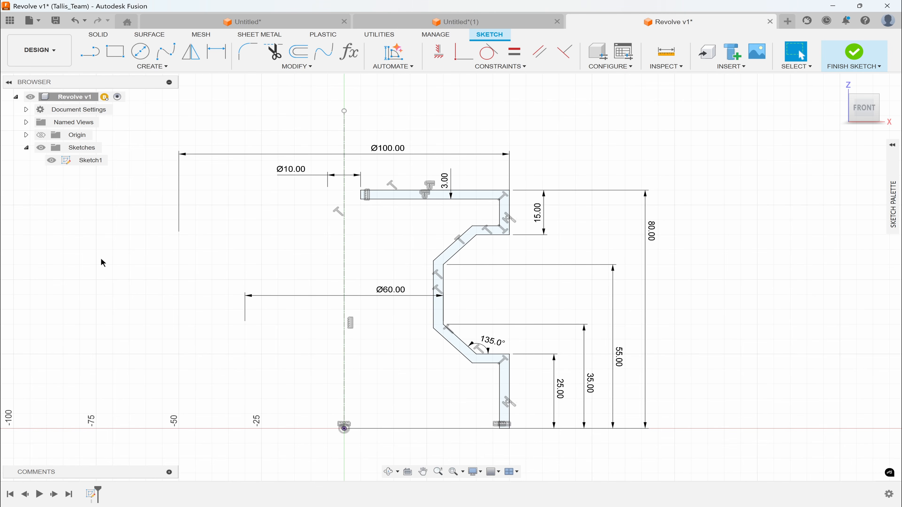
Step: Run AutoConstrain on the revolve profile sketch, apply Result 1 and set the centreline's length dimension to 100 mm
{"action": "left_click", "coordinate": [393, 57]}
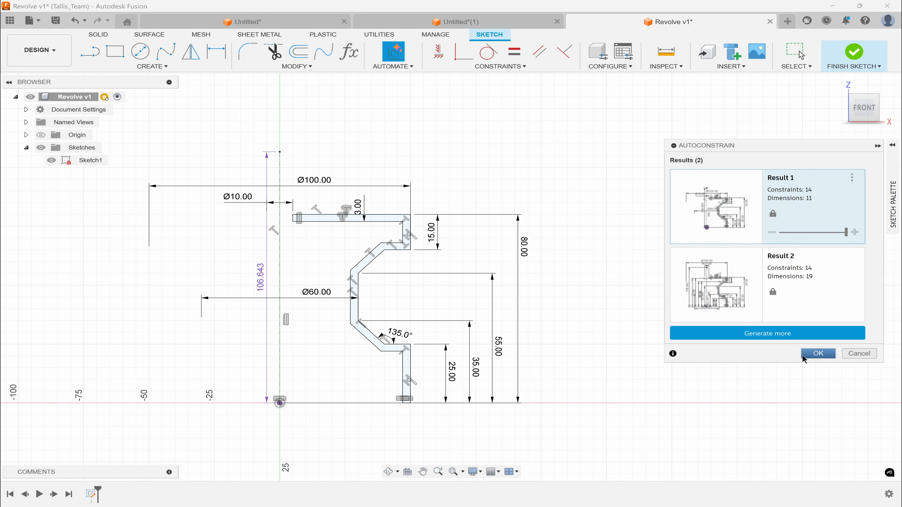
{"action": "left_click", "coordinate": [813, 355]}
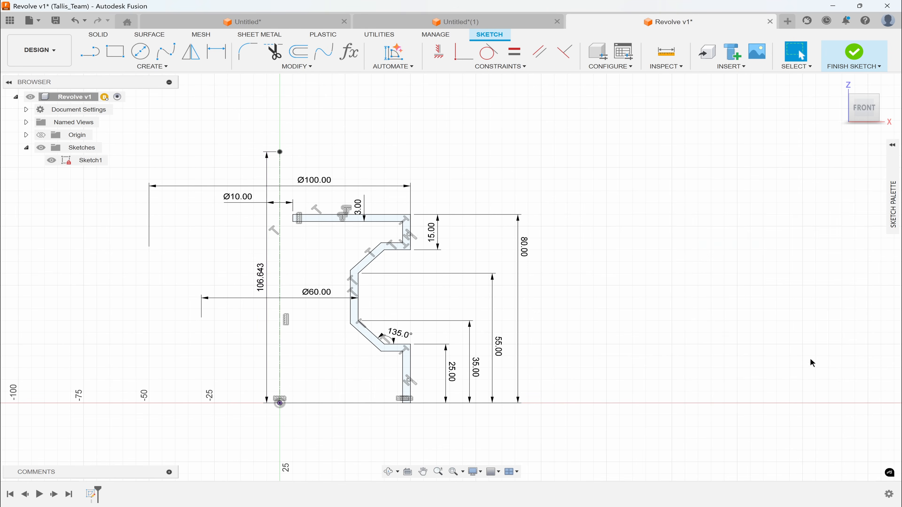
{"action": "double_click", "coordinate": [260, 286]}
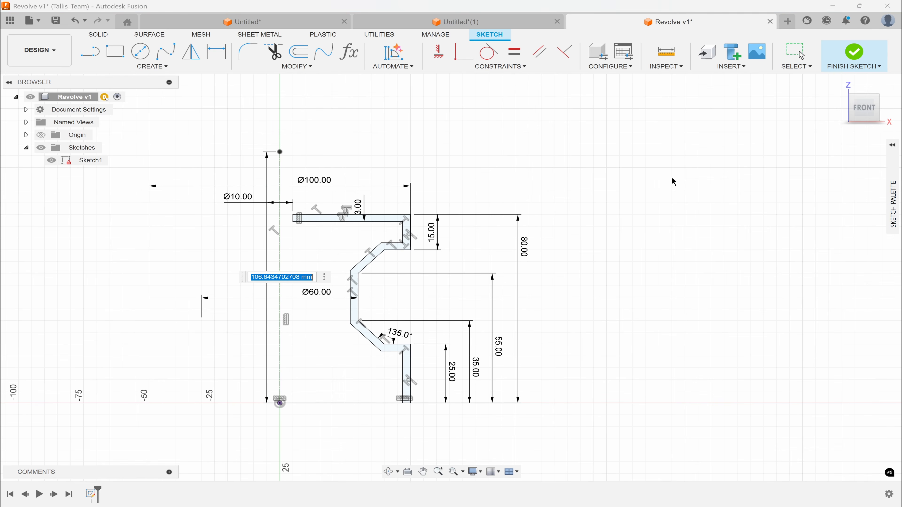
{"action": "type", "text": "100"}
{"action": "key", "text": "Return"}
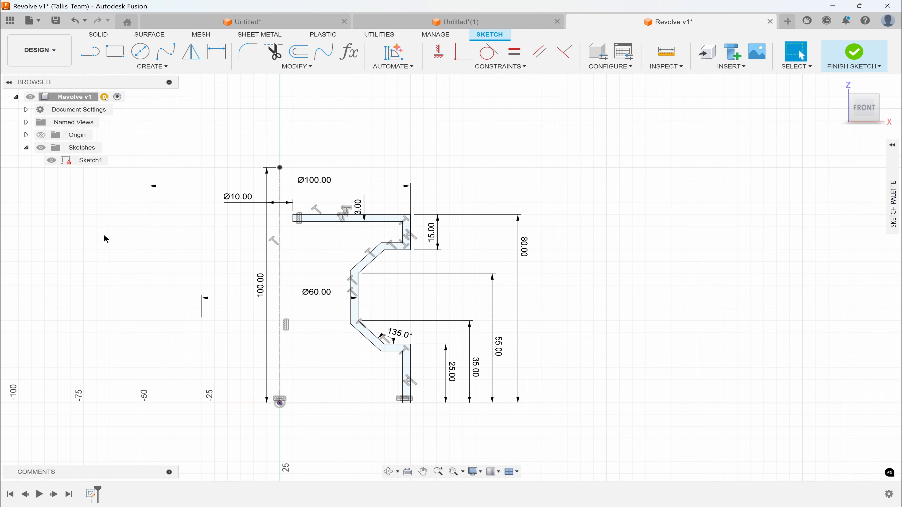
{"action": "scroll", "coordinate": [117, 257], "scroll_direction": "up", "scroll_amount": 1}
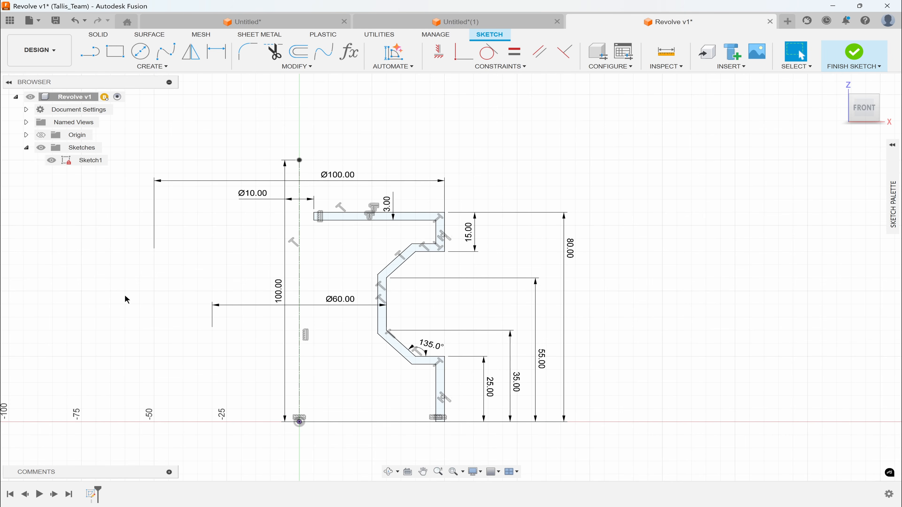
Step: Undo the centreline's length edit and the AutoConstrain result, and move the centreline's free upper endpoint to about 105 mm above the origin
{"action": "key", "text": "ctrl+z"}
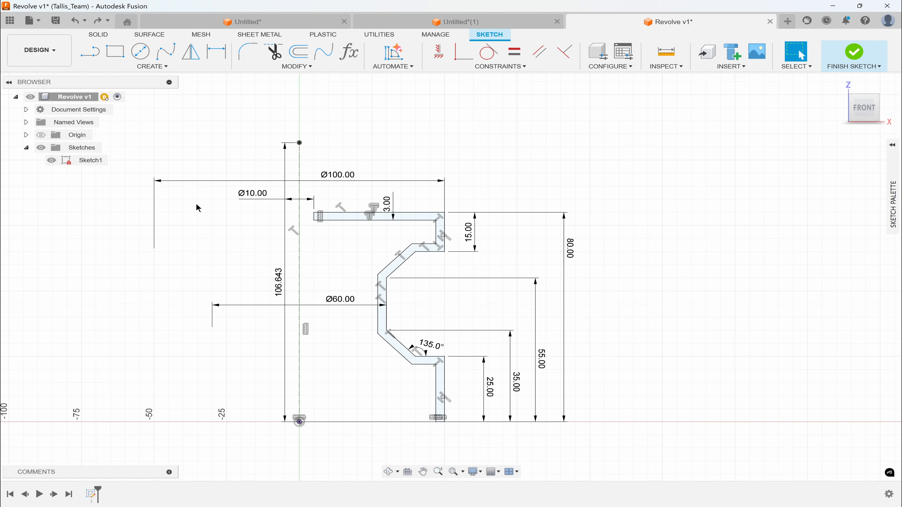
{"action": "key", "text": "ctrl+z"}
{"action": "mouse_move", "coordinate": [300, 143]}
{"action": "left_mouse_down"}
{"action": "mouse_move", "coordinate": [300, 165]}
{"action": "mouse_move", "coordinate": [311, 106]}
{"action": "mouse_move", "coordinate": [302, 167]}
{"action": "mouse_move", "coordinate": [301, 110]}
{"action": "mouse_move", "coordinate": [300, 129]}
{"action": "left_mouse_up"}
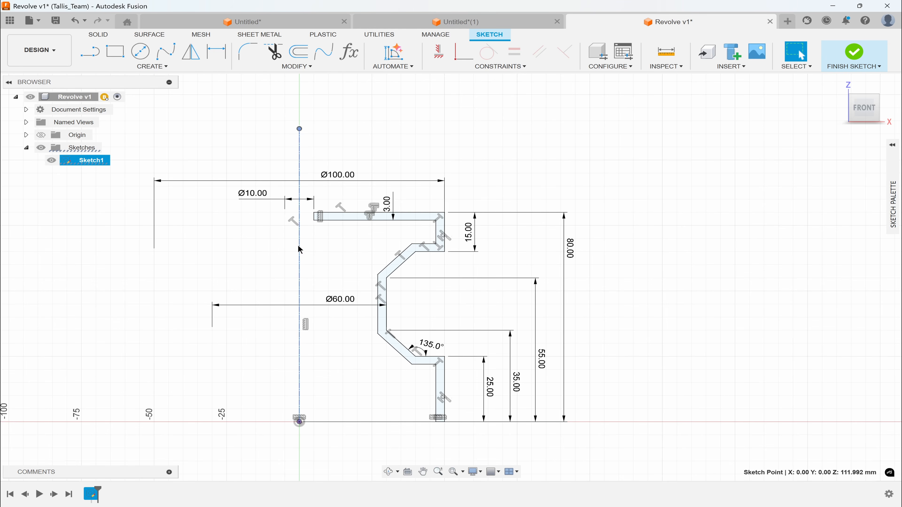
{"action": "left_click", "coordinate": [412, 133]}
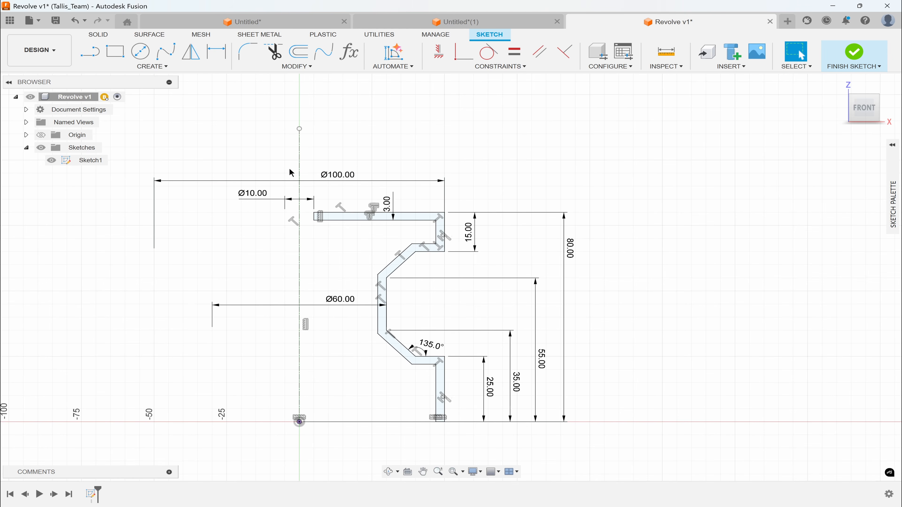
{"action": "mouse_move", "coordinate": [301, 130]}
{"action": "left_mouse_down"}
{"action": "mouse_move", "coordinate": [306, 163]}
{"action": "mouse_move", "coordinate": [307, 144]}
{"action": "left_mouse_up"}
{"action": "left_click", "coordinate": [339, 146]}
Step: Run AutoConstrain again, apply Result 1 to dimension the centreline, and set the centreline's length to 100 mm
{"action": "left_click", "coordinate": [382, 59]}
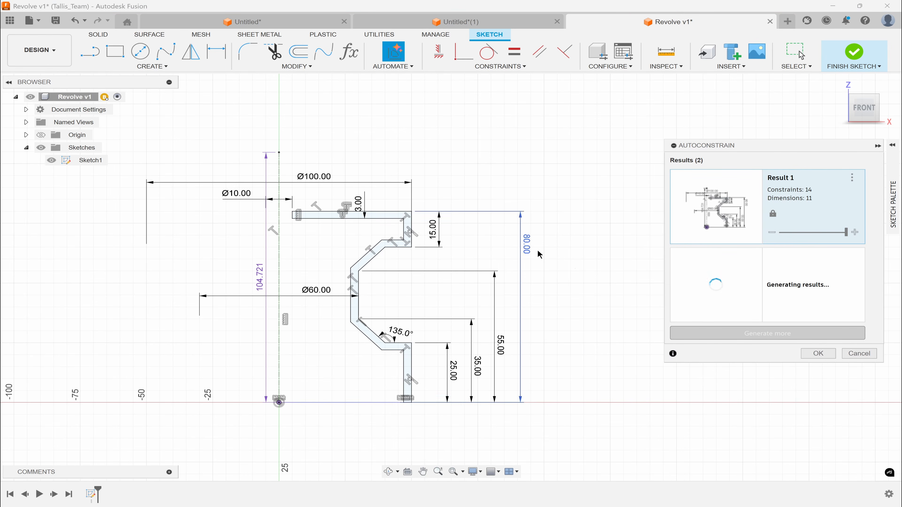
{"action": "left_click", "coordinate": [818, 353]}
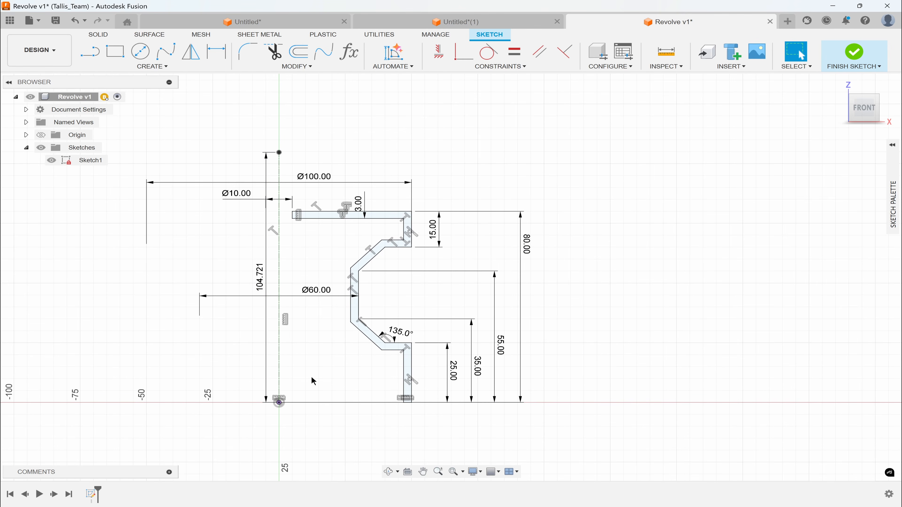
{"action": "double_click", "coordinate": [261, 281]}
{"action": "type", "text": "100"}
{"action": "key", "text": "Return"}
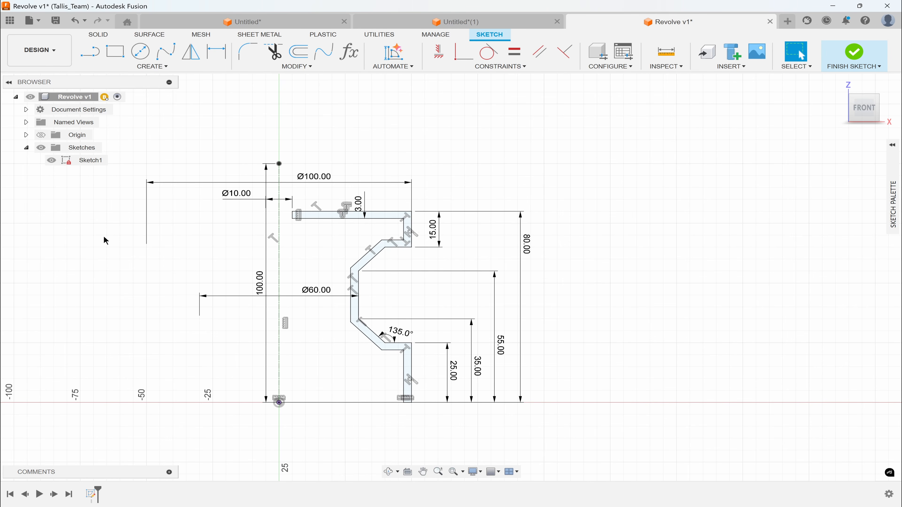
Step: Finish the sketch and set up a 360-degree Revolve of the profile about the centreline as a new body
{"action": "left_click", "coordinate": [861, 57]}
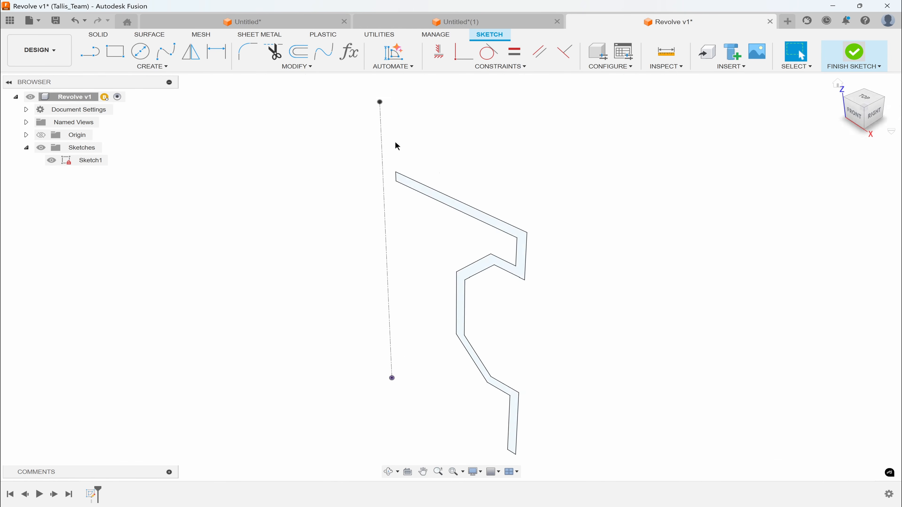
{"action": "left_click", "coordinate": [161, 55]}
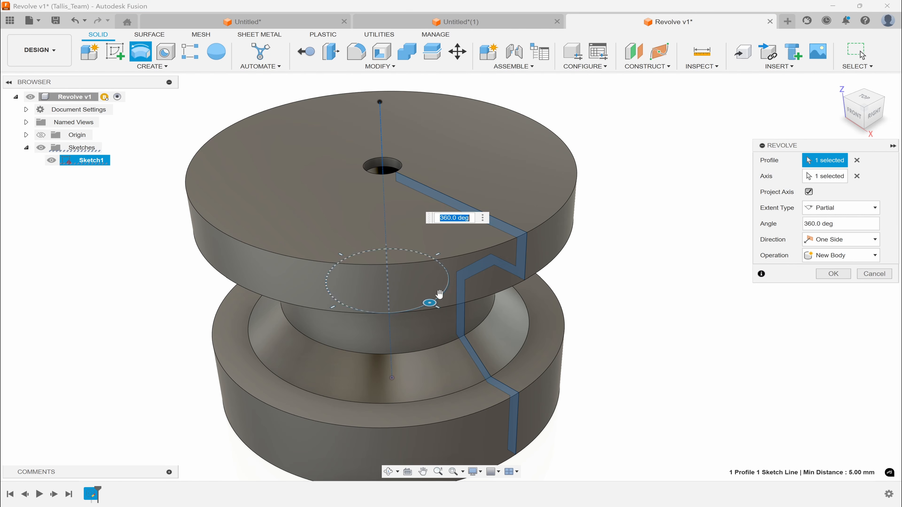